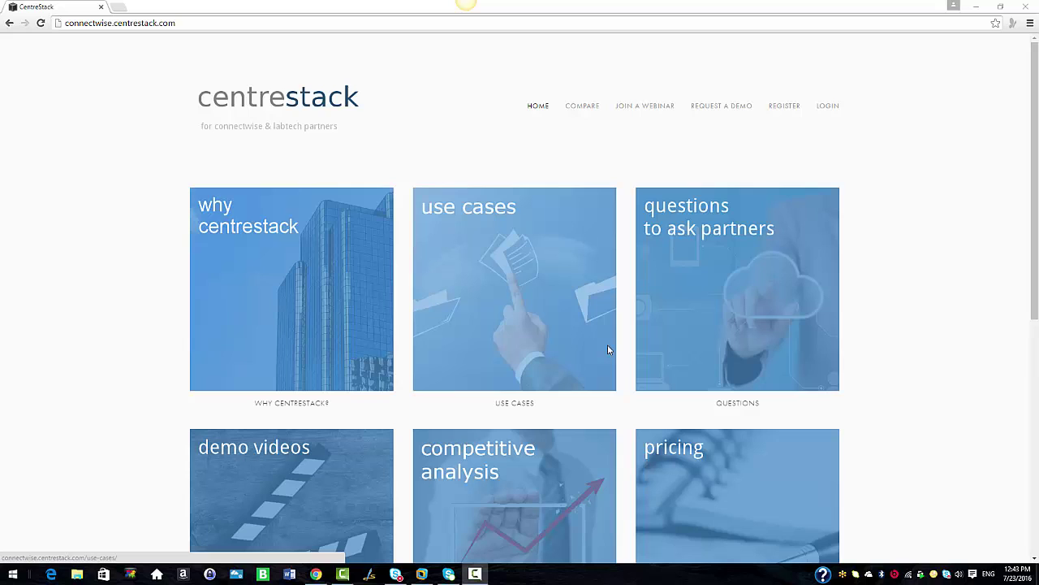
Open the 'Register to Start' partner sign-up form from connectwise.centrestack.com
click(784, 105)
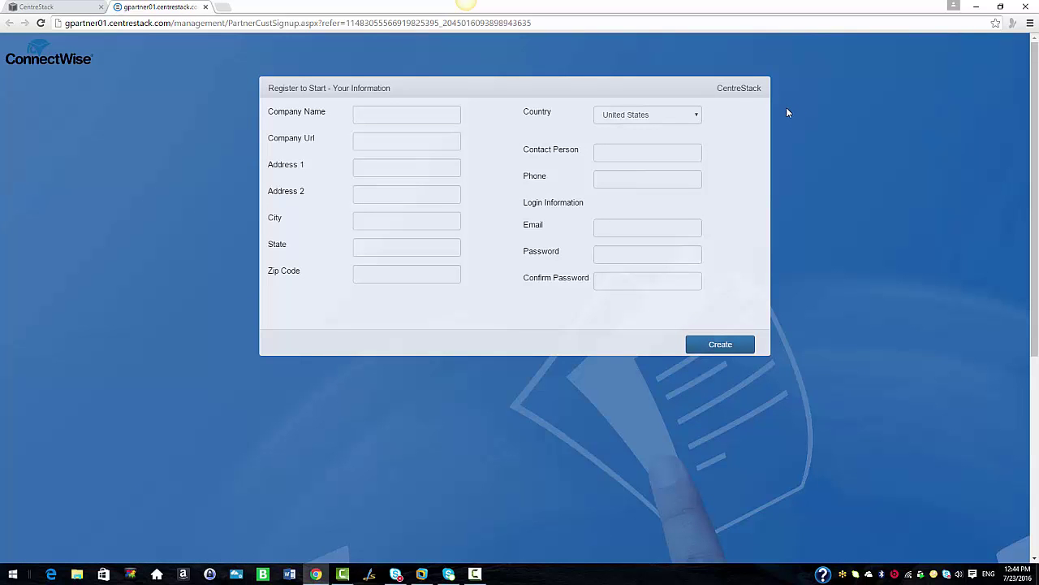
Begin the company name on the sign-up form, then open ConnectWise Integration in the Partner Portal
click(393, 114)
text(W)
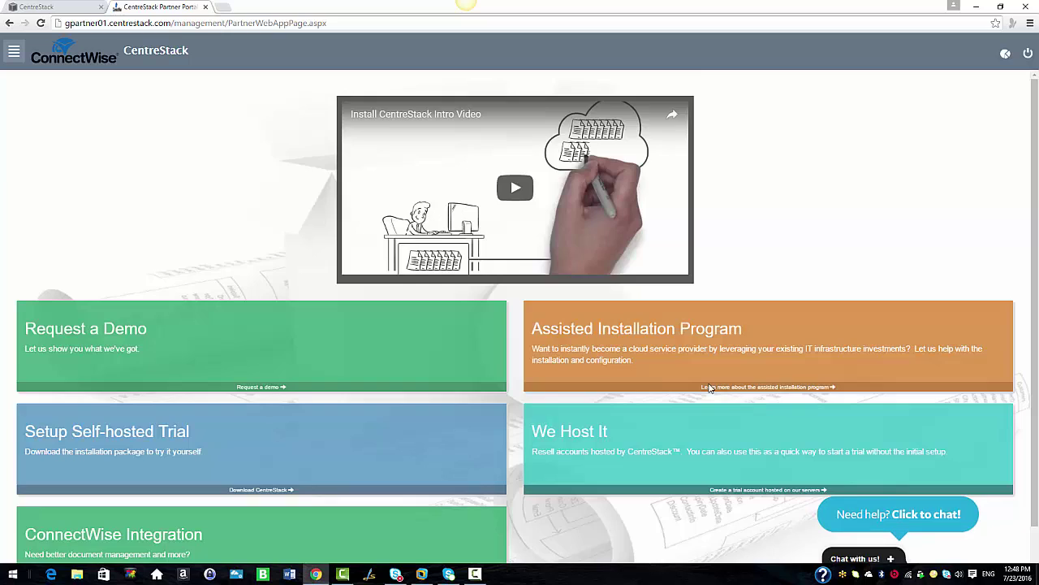
click(240, 558)
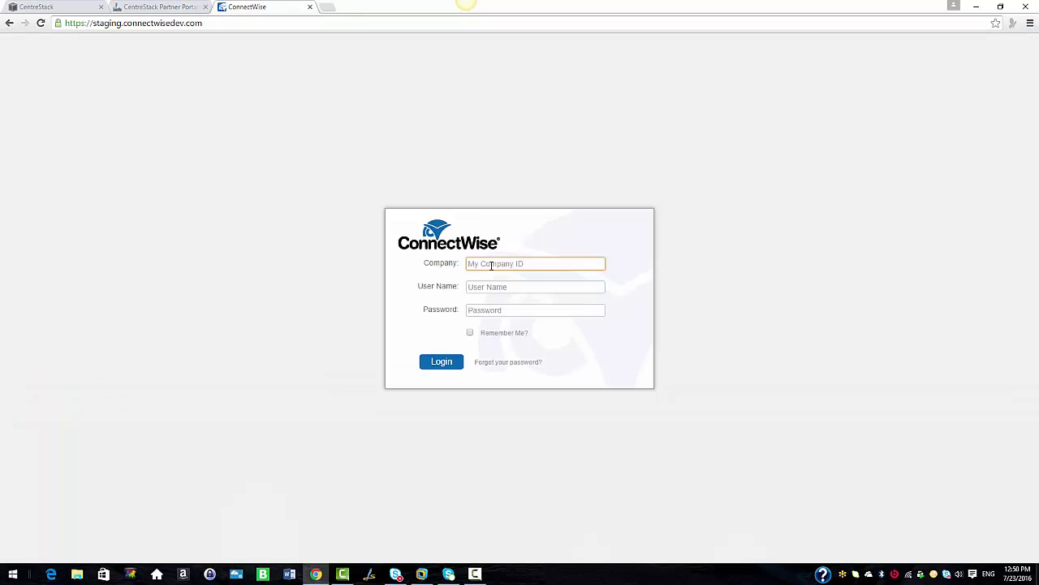
Sign in to ConnectWise with the company ID, user name and password
text(gladinet_f)
key(Tab)
text(admin1)
click(479, 309)
text(••••••)
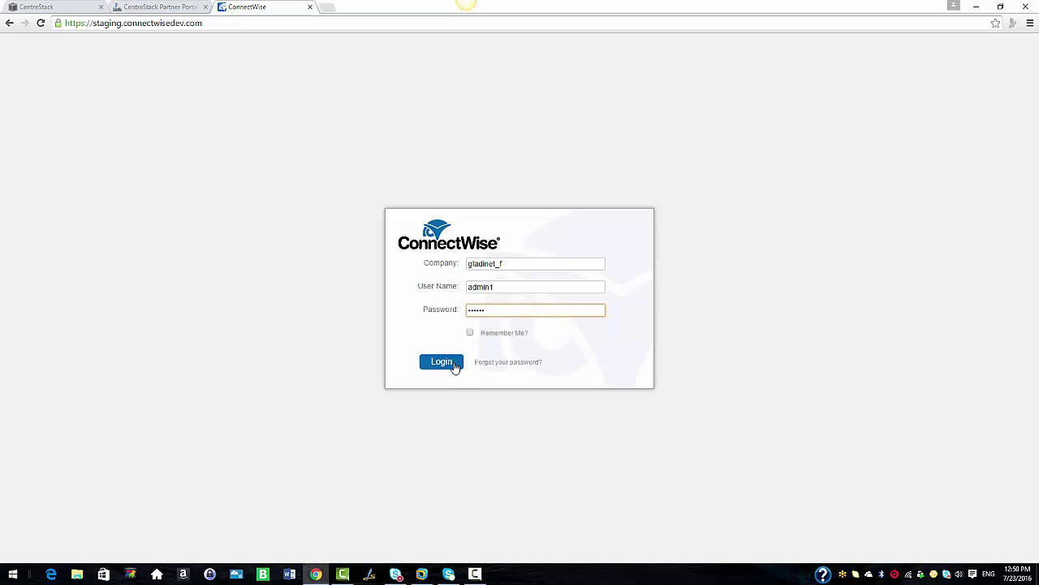
click(451, 365)
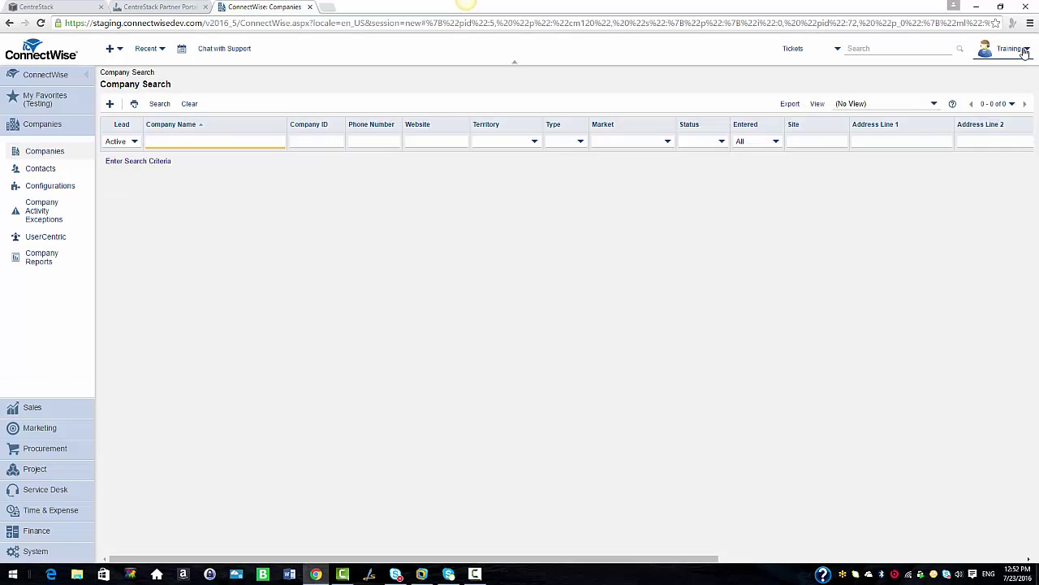
Create a public API key described 'windorx' under My Account > API Keys, then return to CentreStack
click(1025, 50)
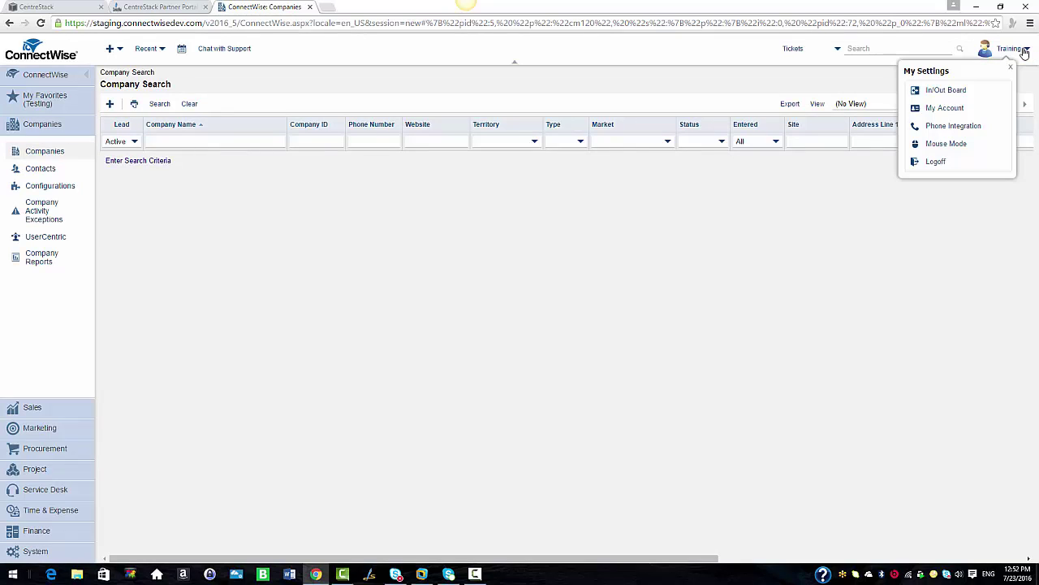
click(944, 108)
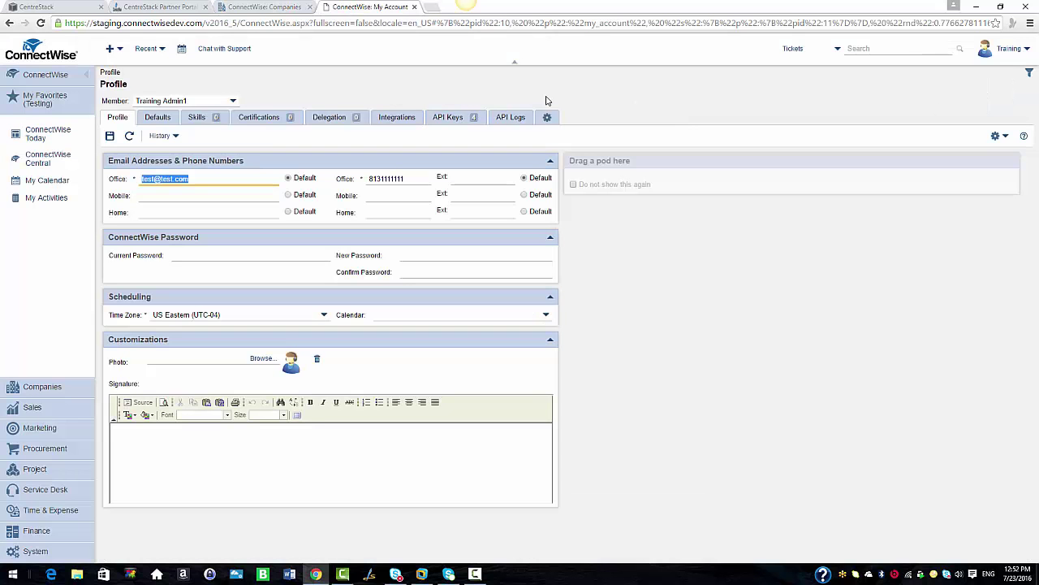
click(457, 121)
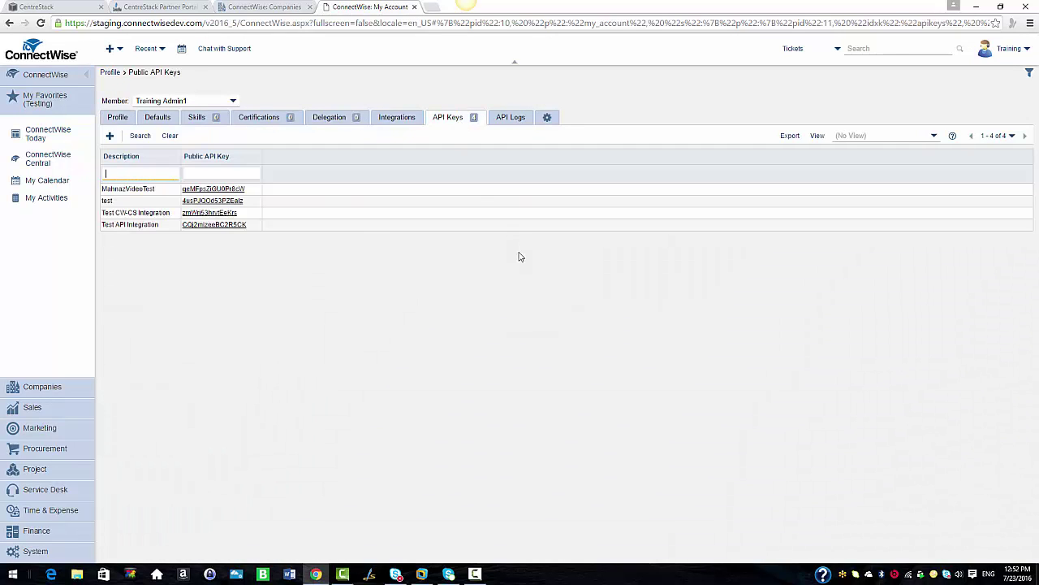
click(110, 136)
text(windo)
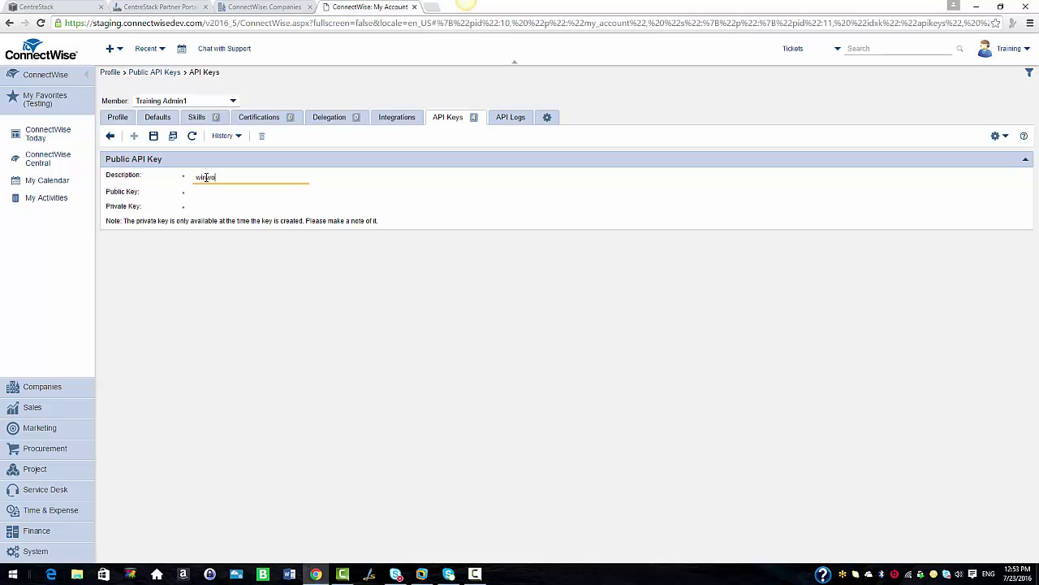
text(rx)
click(154, 136)
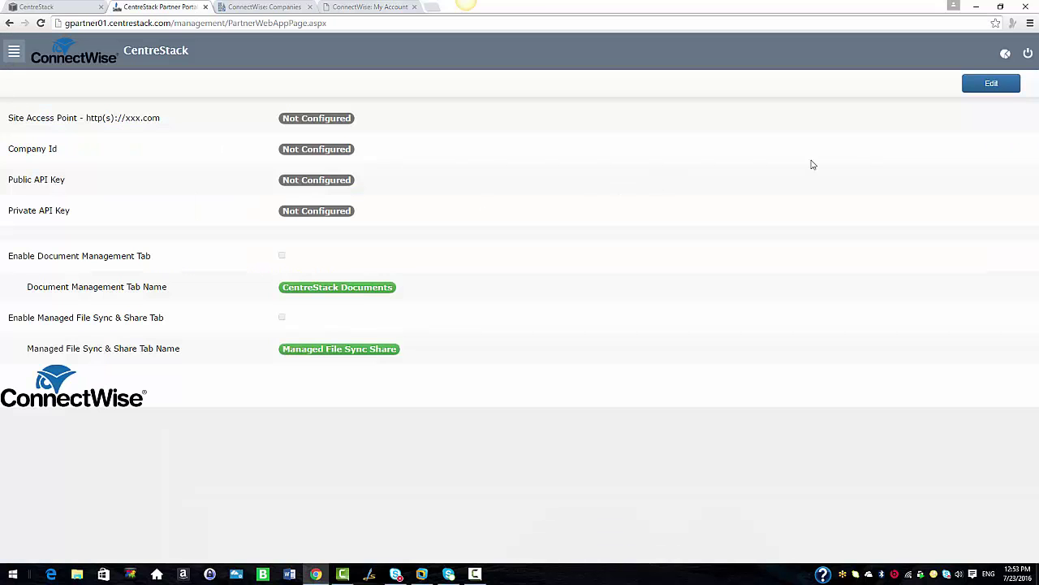
key(ctrl+2)
click(989, 91)
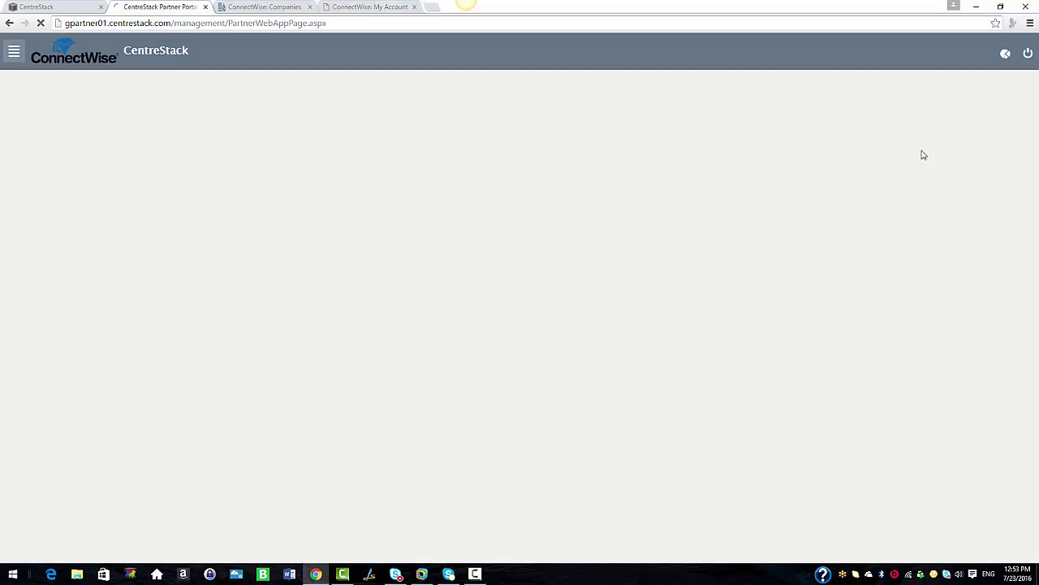
Paste the public and private API keys, enable Document Management and Managed File Sync & Share tabs, and apply
click(314, 172)
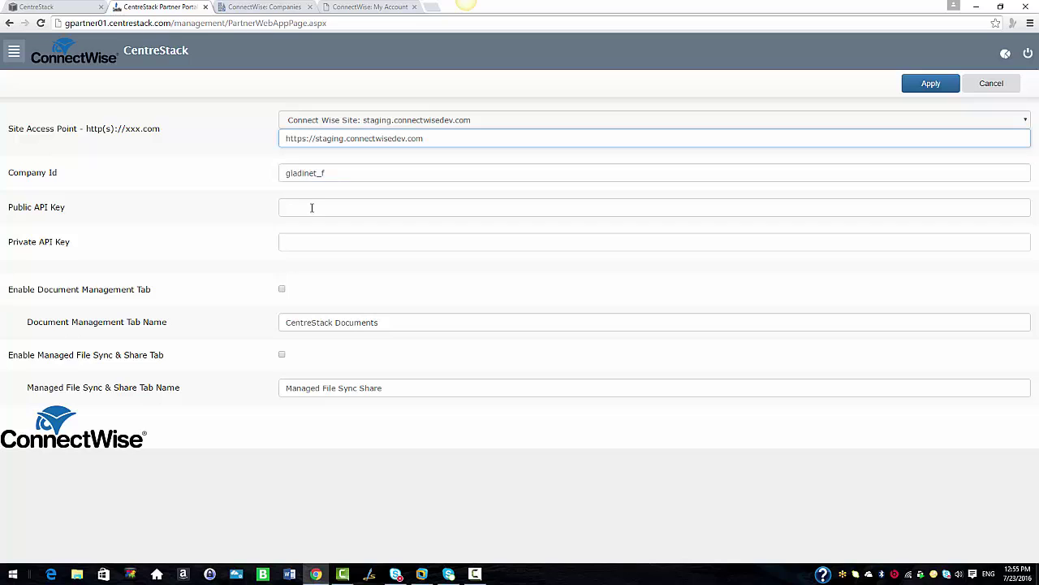
click(300, 206)
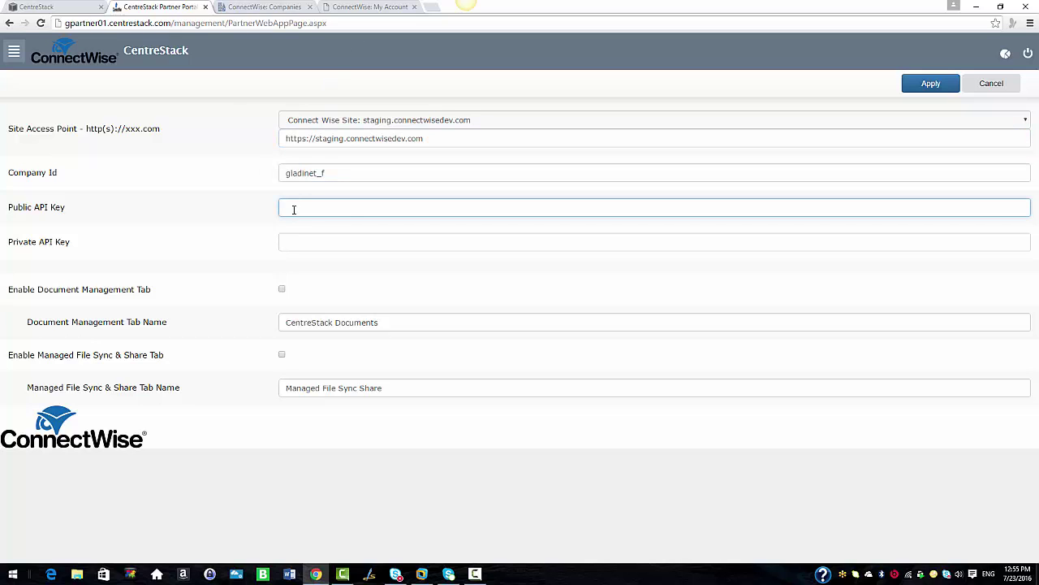
key(ctrl+v)
key(Tab)
key(ctrl+v)
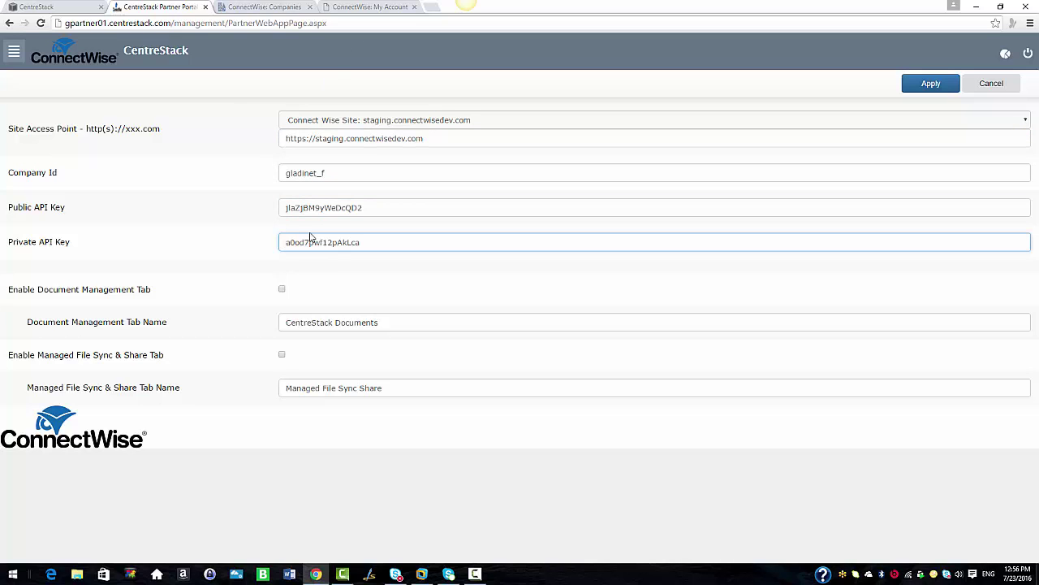
click(357, 274)
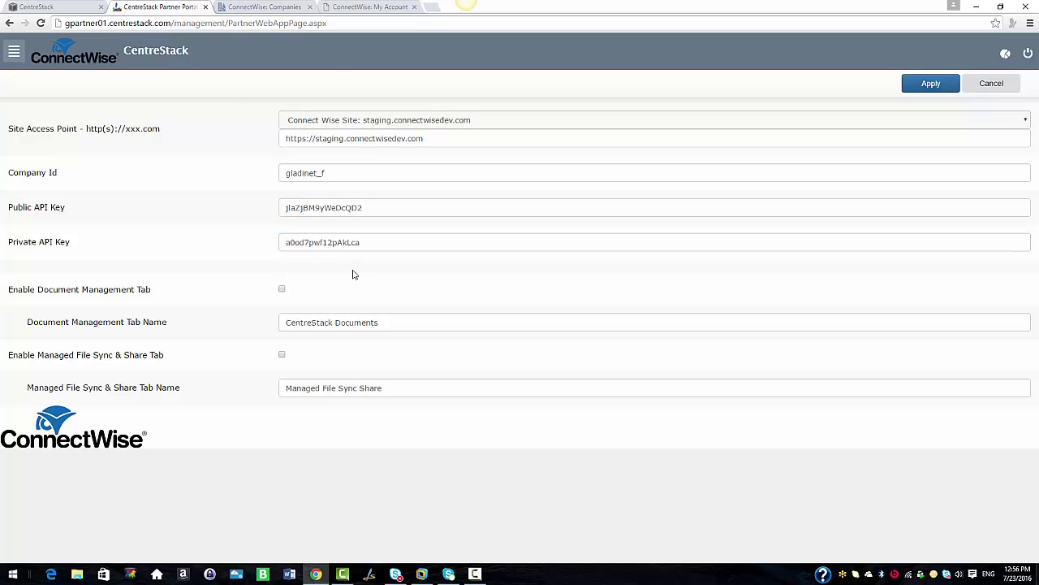
click(283, 290)
click(283, 357)
click(947, 84)
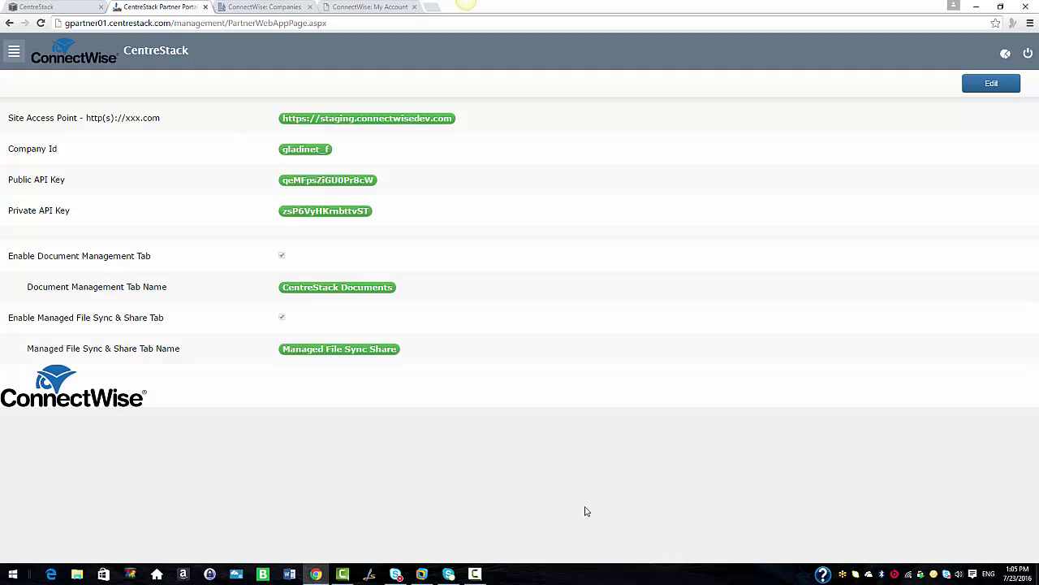
click(13, 55)
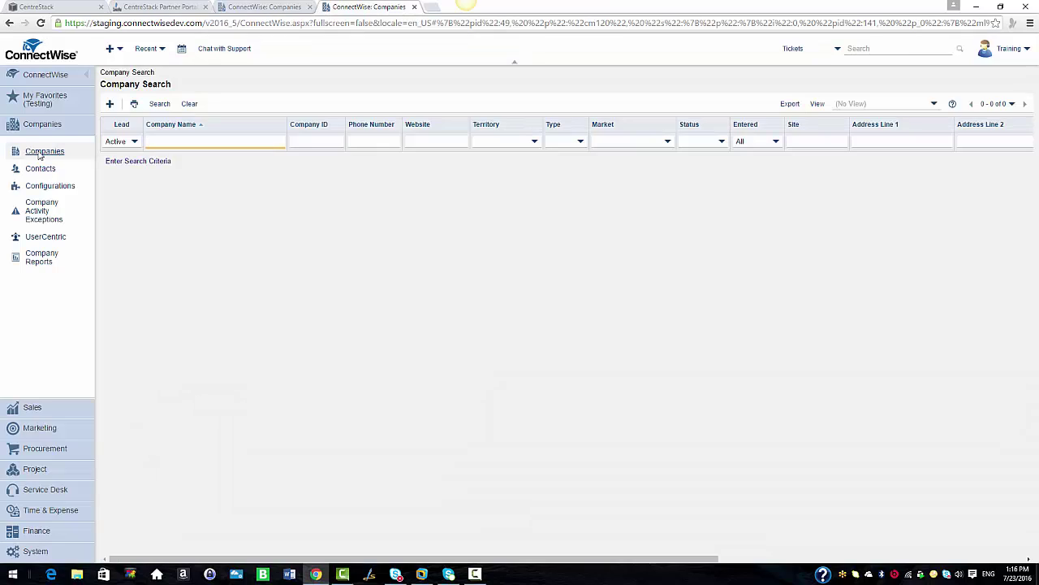
List all companies and open DigitalTorch, Inc.'s Tab Configuration
click(154, 107)
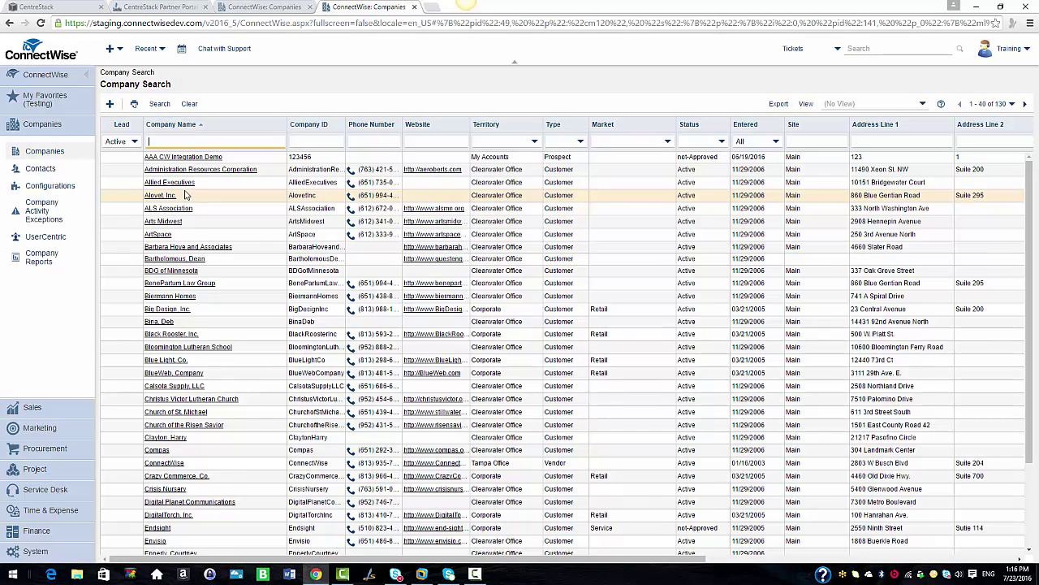
scroll(199, 321, down, 3)
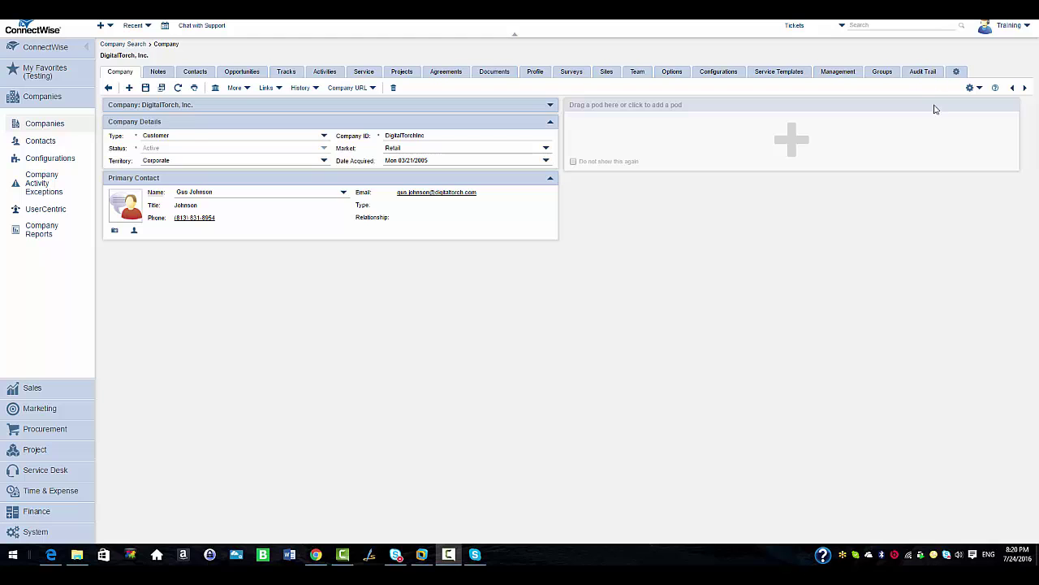
click(958, 73)
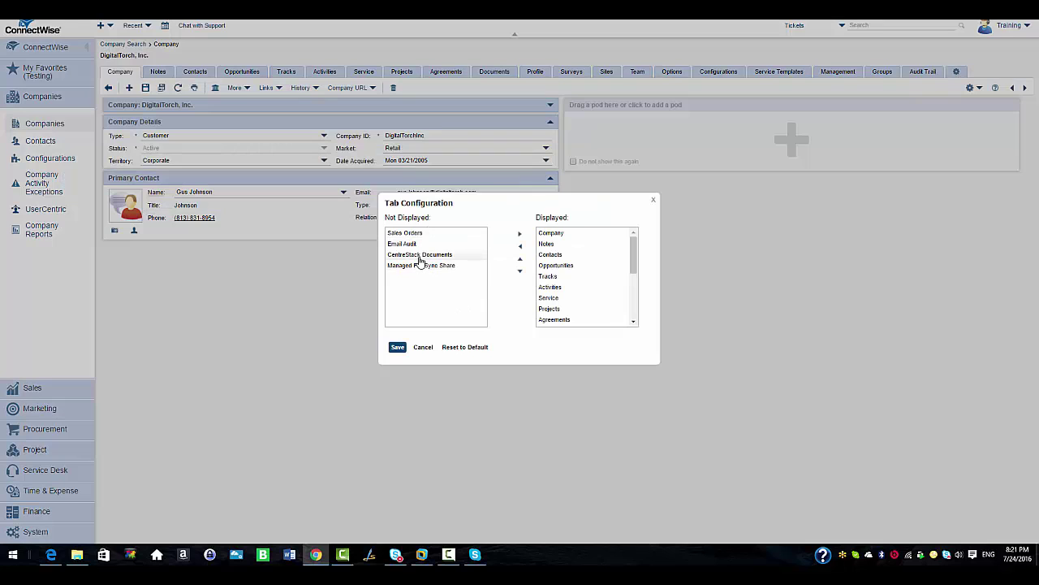
Display the CentreStack Documents and Managed File Sync Share tabs, save, and scroll them into view
click(419, 257)
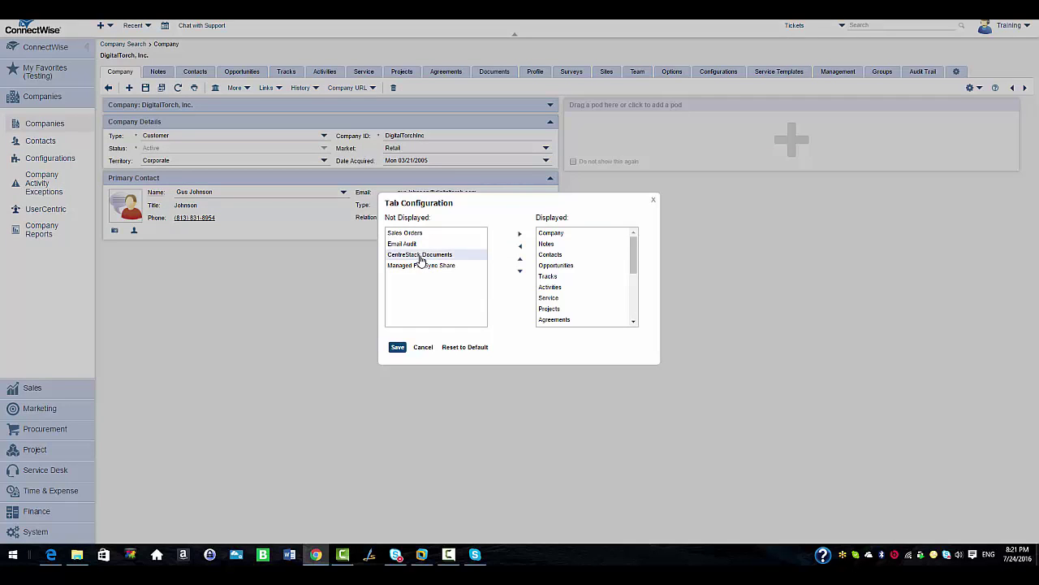
click(521, 237)
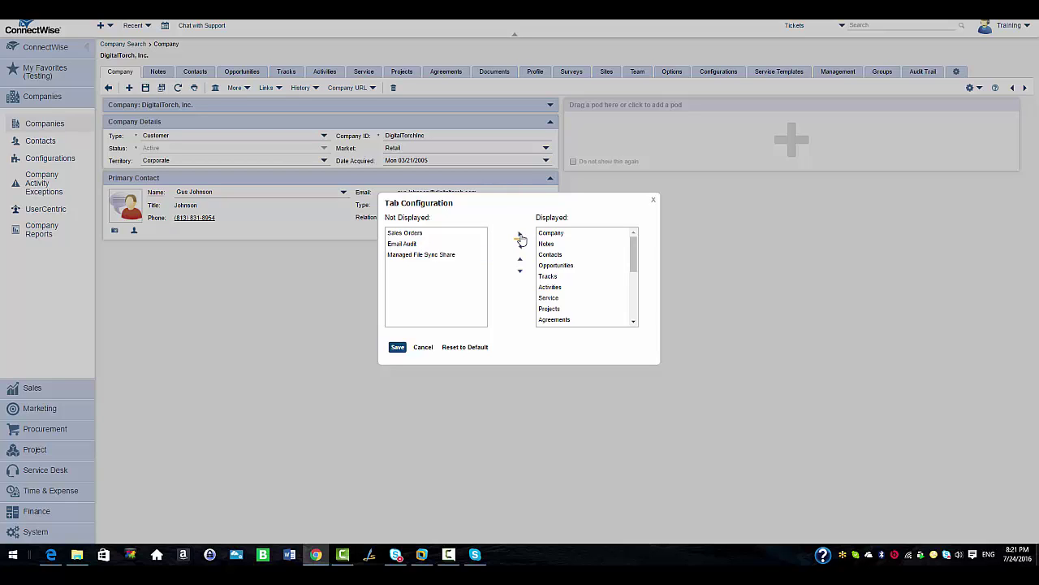
click(445, 258)
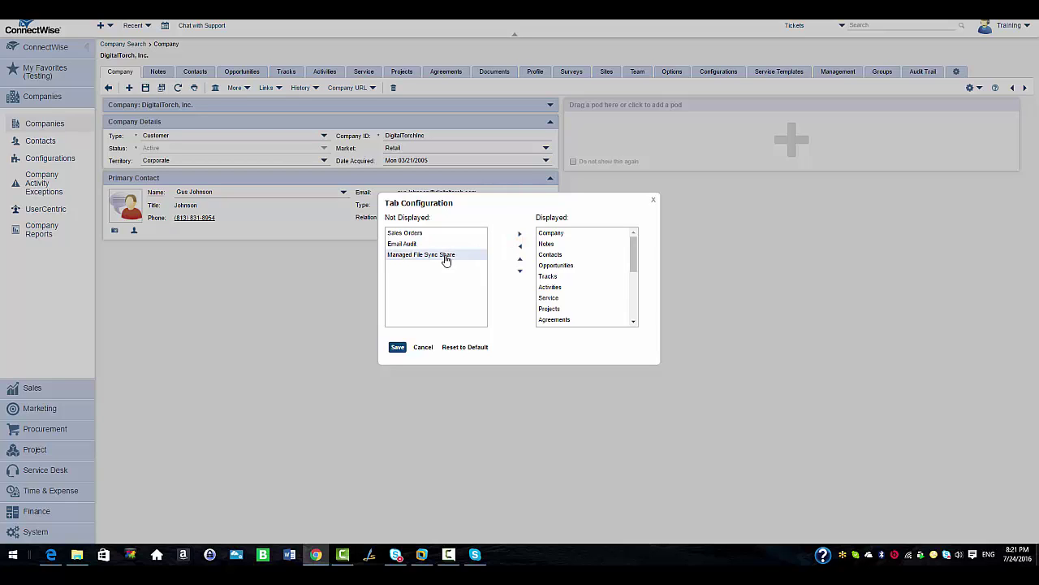
click(521, 237)
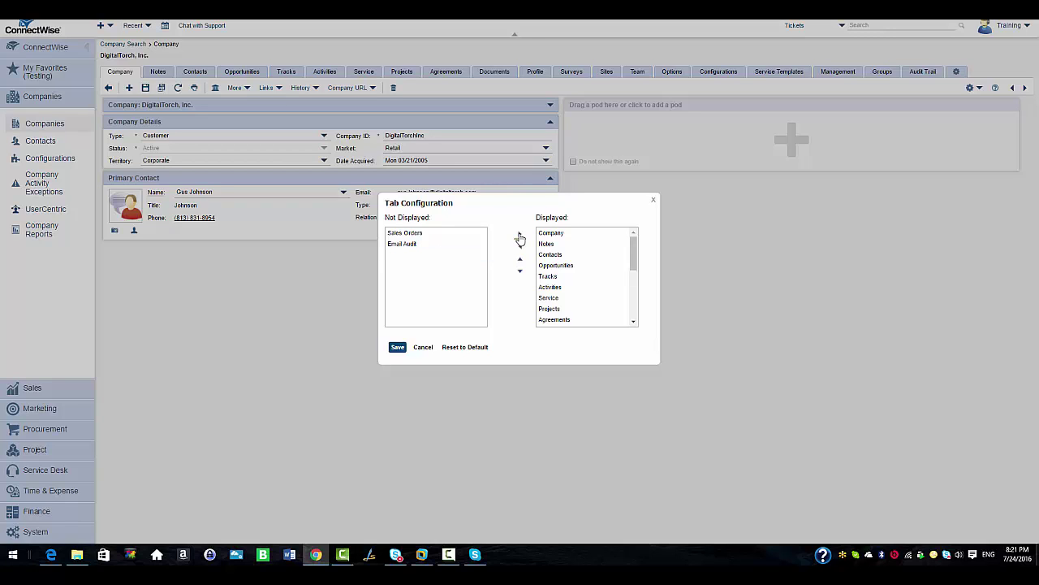
click(399, 348)
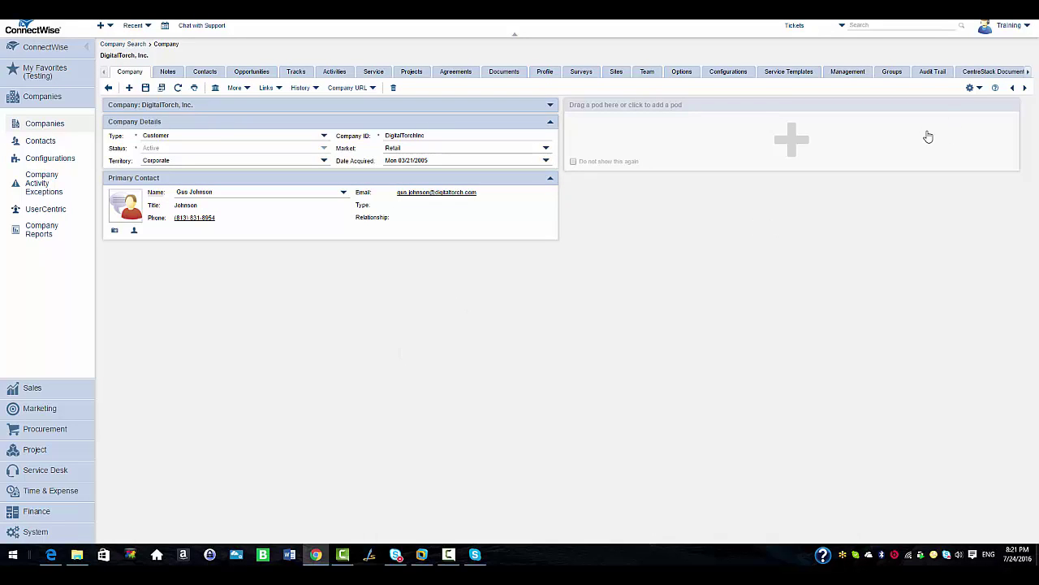
click(1028, 73)
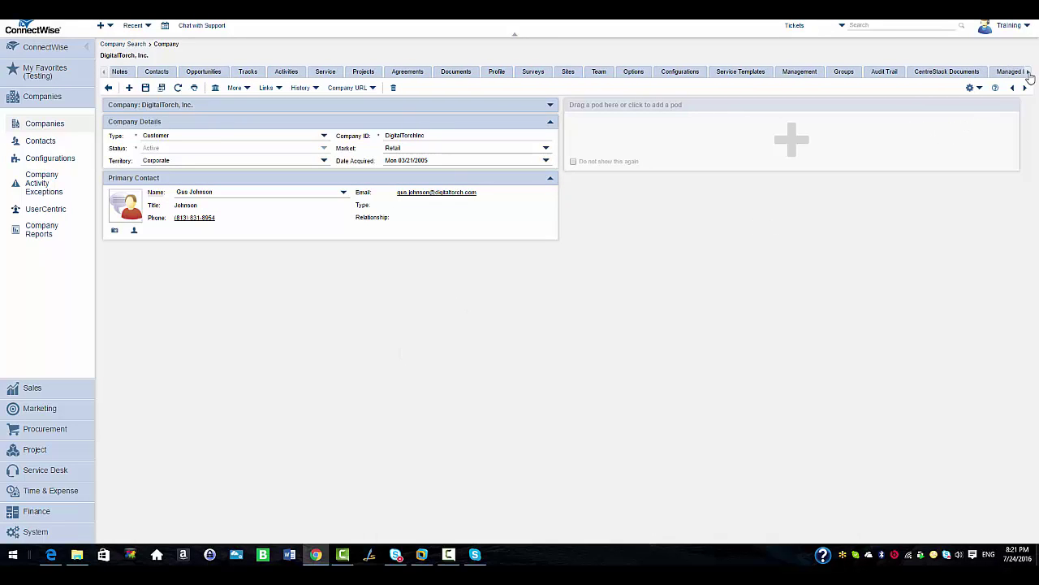
click(1028, 73)
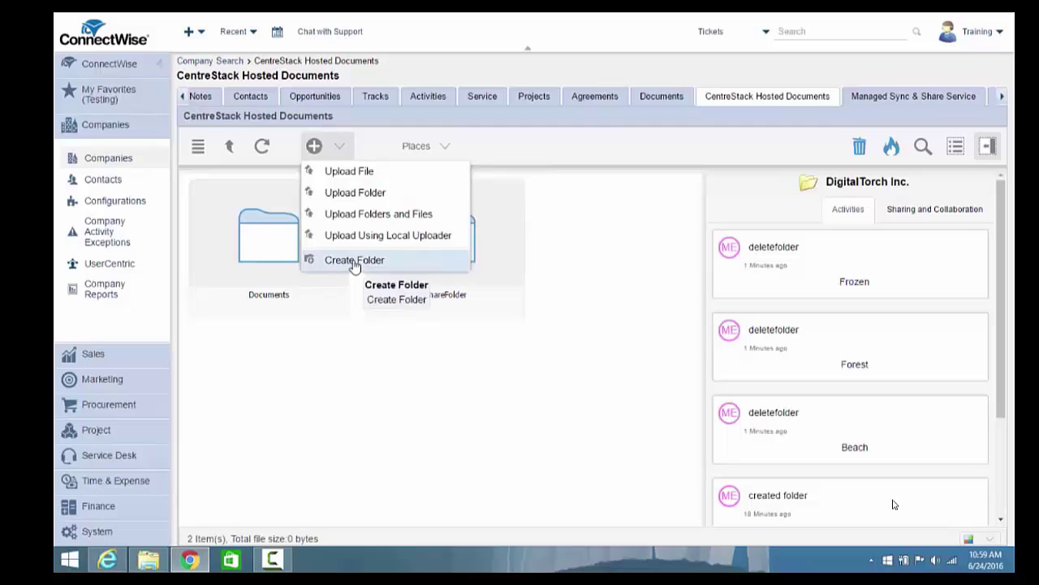
Create a folder named Forest and open it
click(325, 260)
text(Fore)
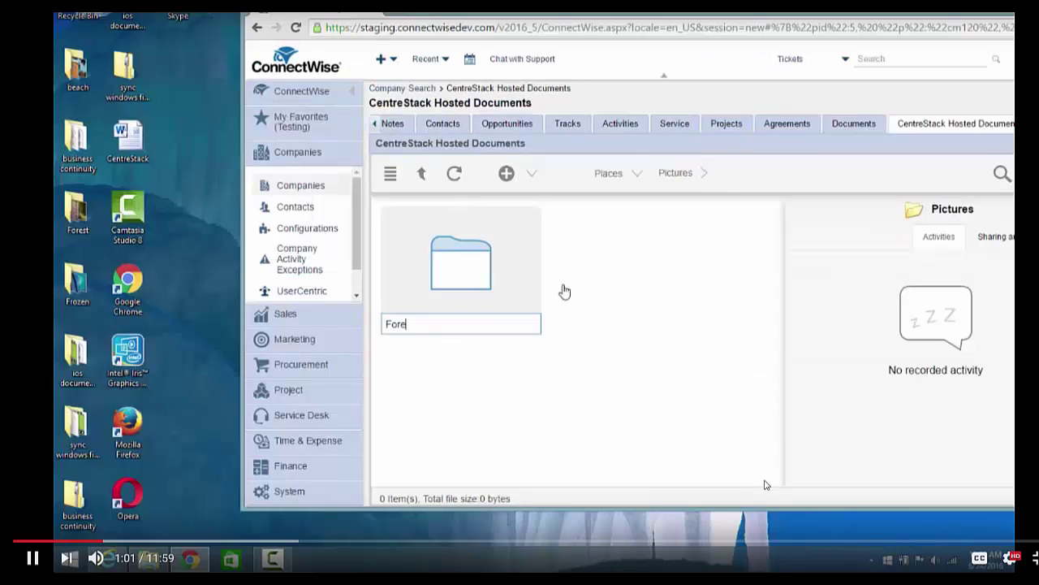
text(st)
key(Return)
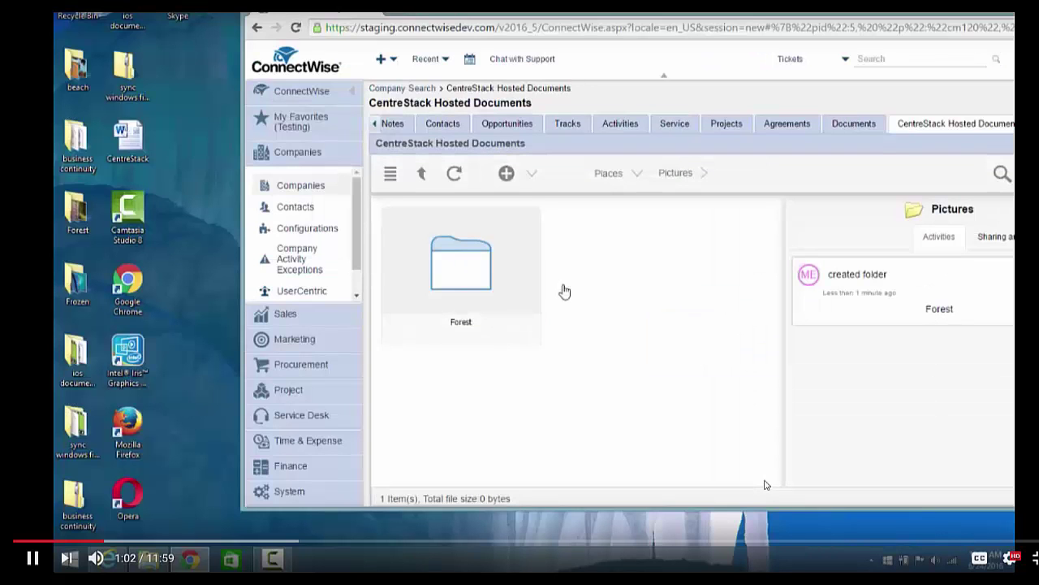
double_click(475, 272)
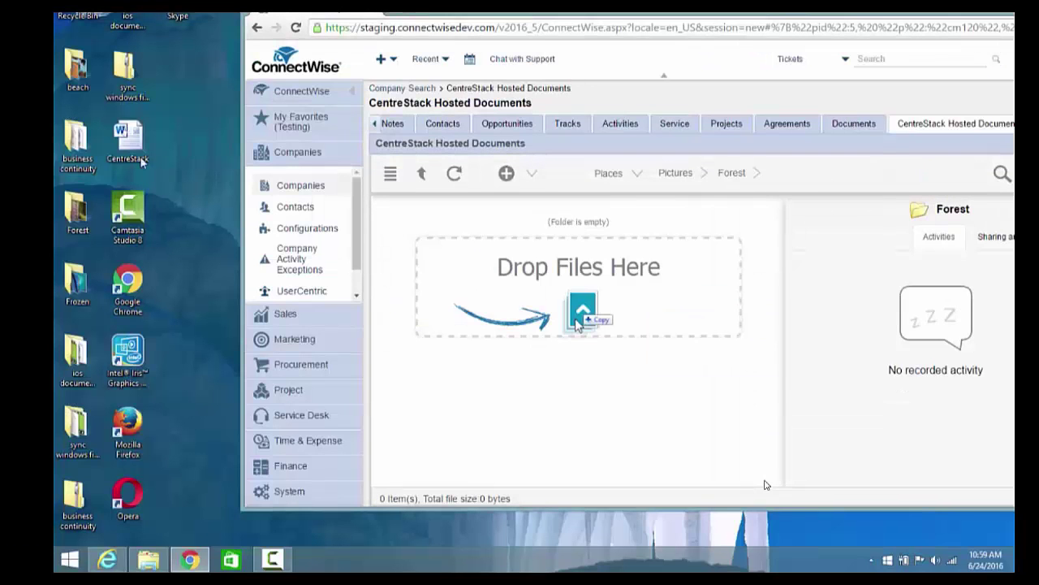
Upload all 16 images from the desktop Forest folder into it
drag(77, 213, 578, 323)
double_click(78, 213)
click(457, 134)
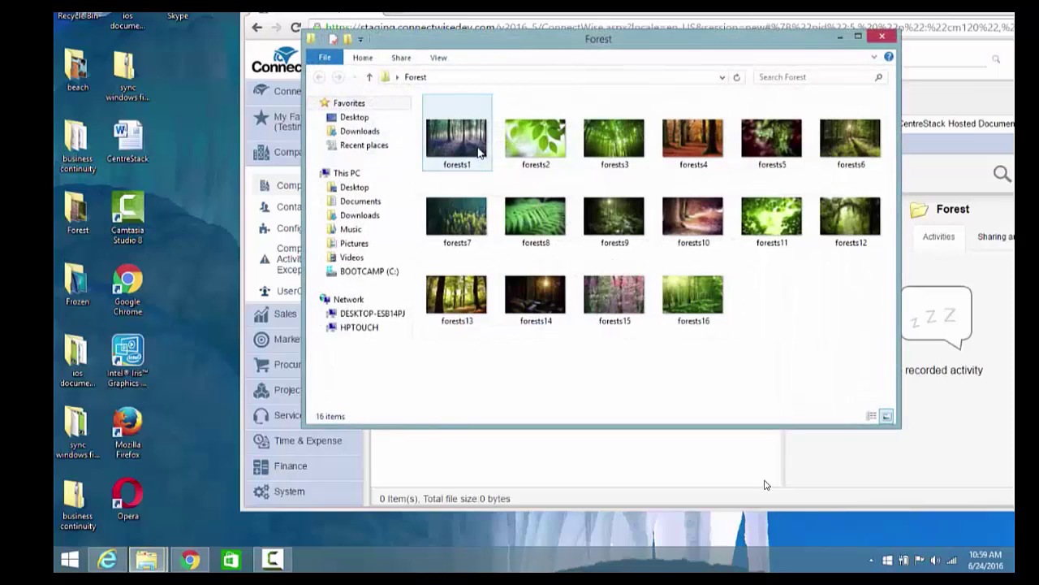
key(ctrl+a)
drag(609, 49, 340, 47)
drag(423, 296, 664, 369)
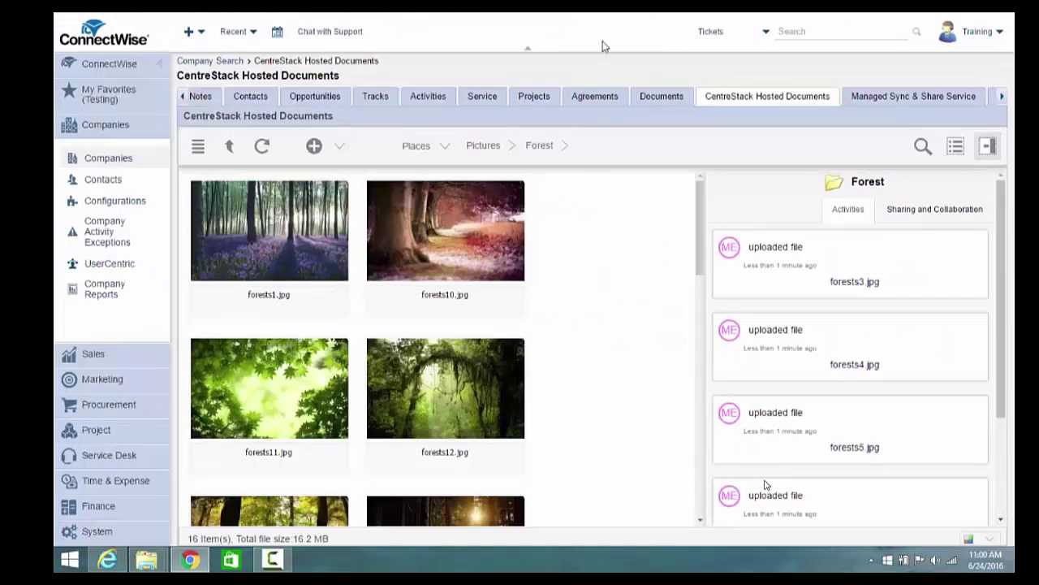
Preview forests1, forests10, forests12 and forests11, then open the Documents folder
click(276, 231)
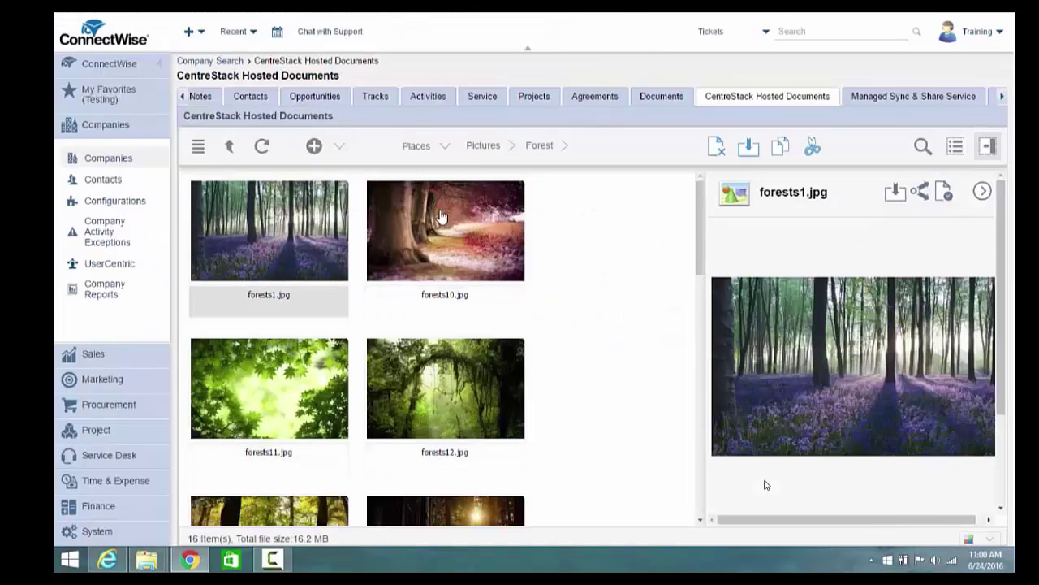
click(441, 215)
click(448, 370)
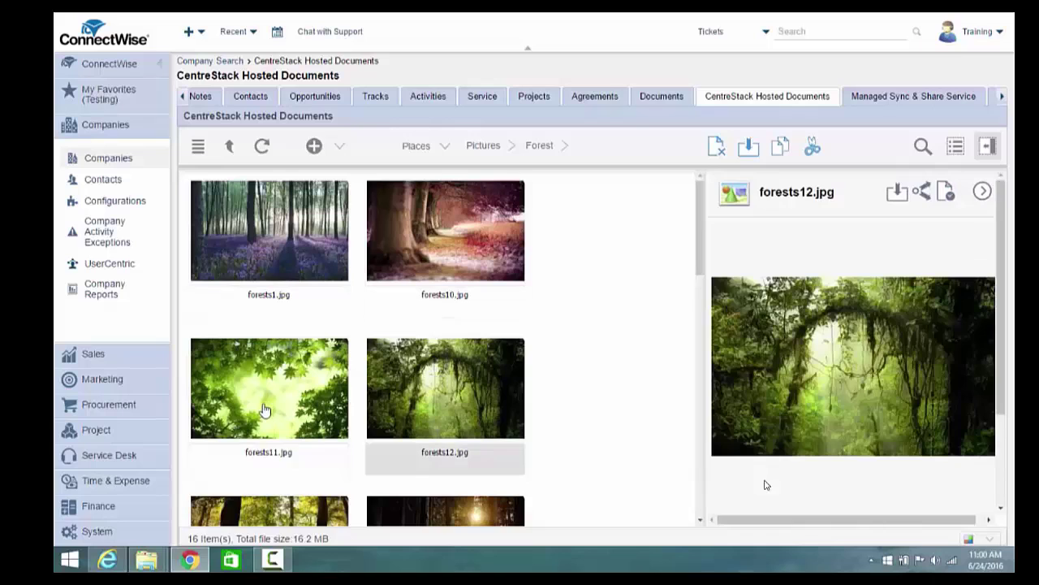
click(268, 406)
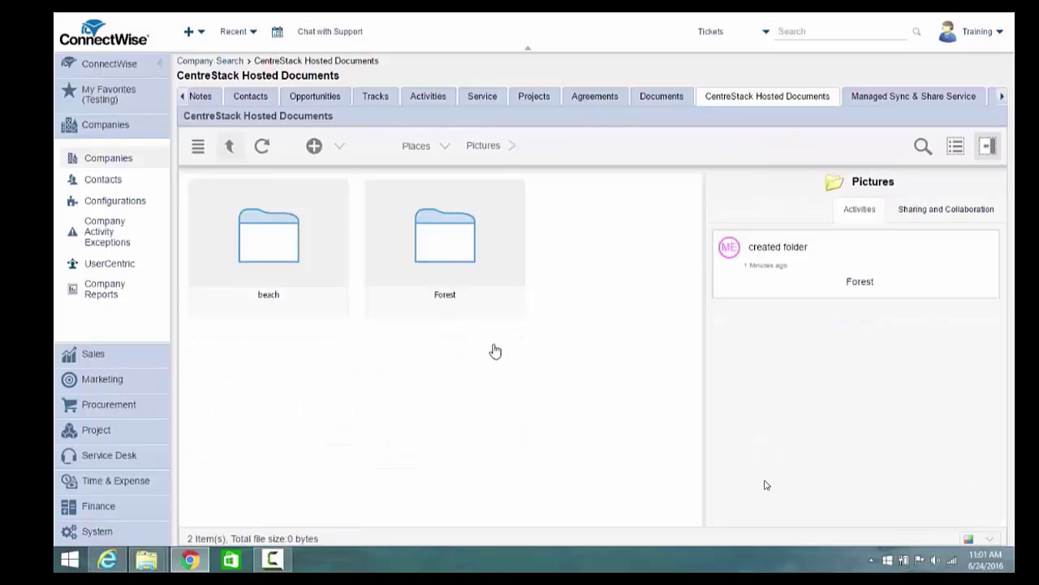
click(232, 149)
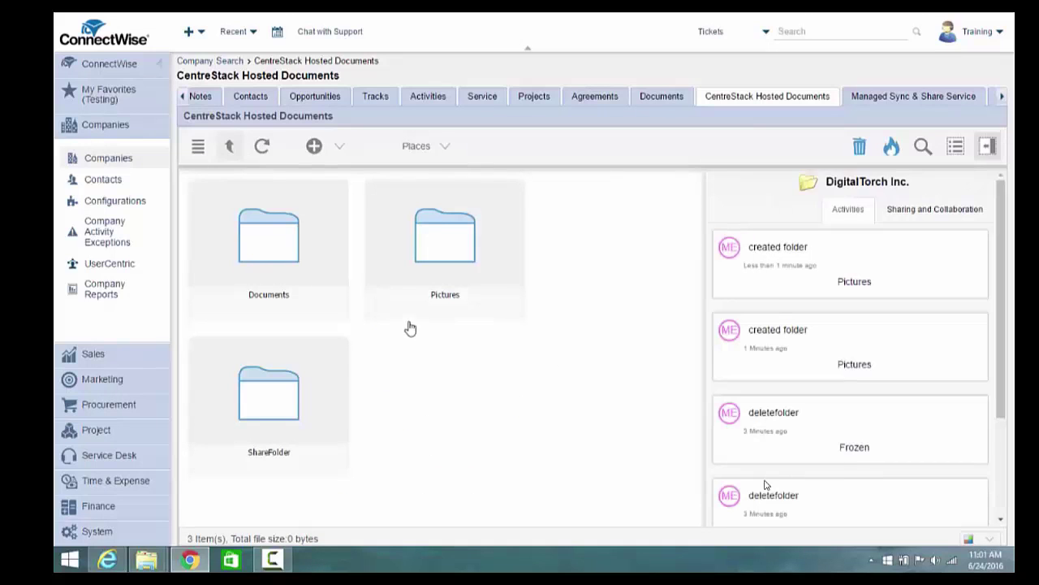
double_click(290, 303)
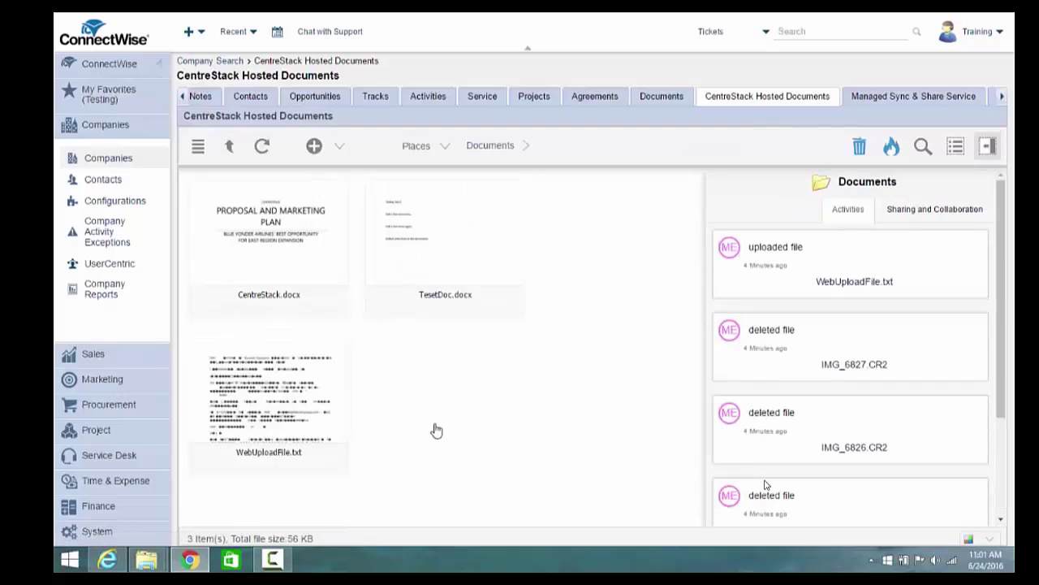
Open CentreStack.docx in the Default Viewer and scroll through the proposal
click(280, 257)
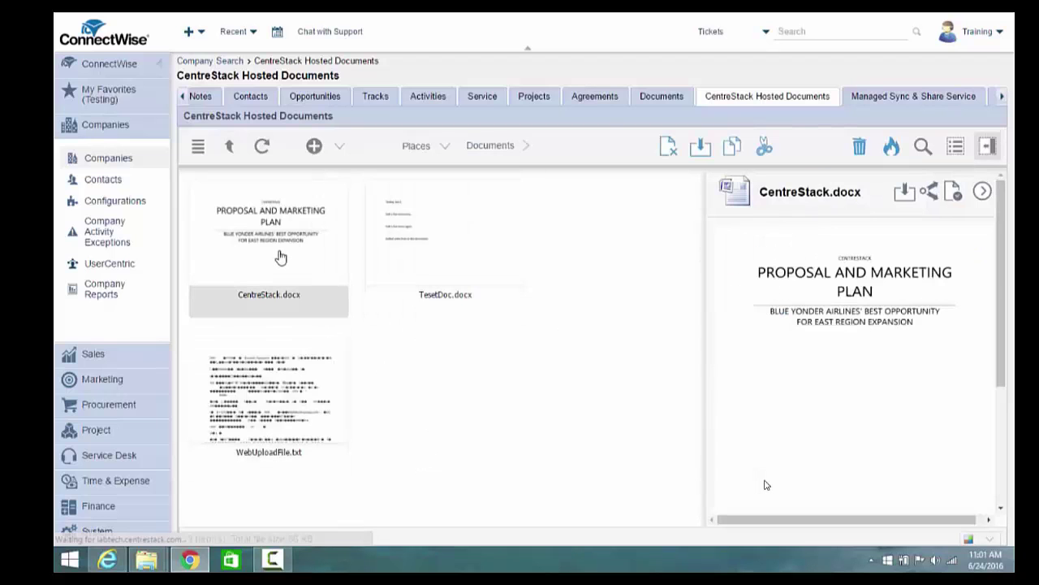
right_click(249, 258)
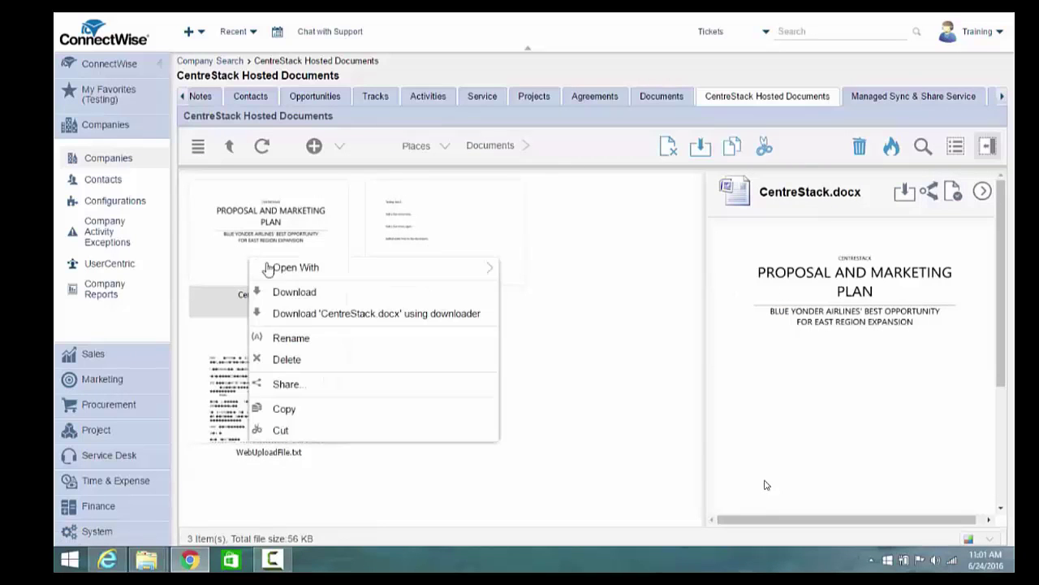
mouse_move(353, 271)
click(557, 268)
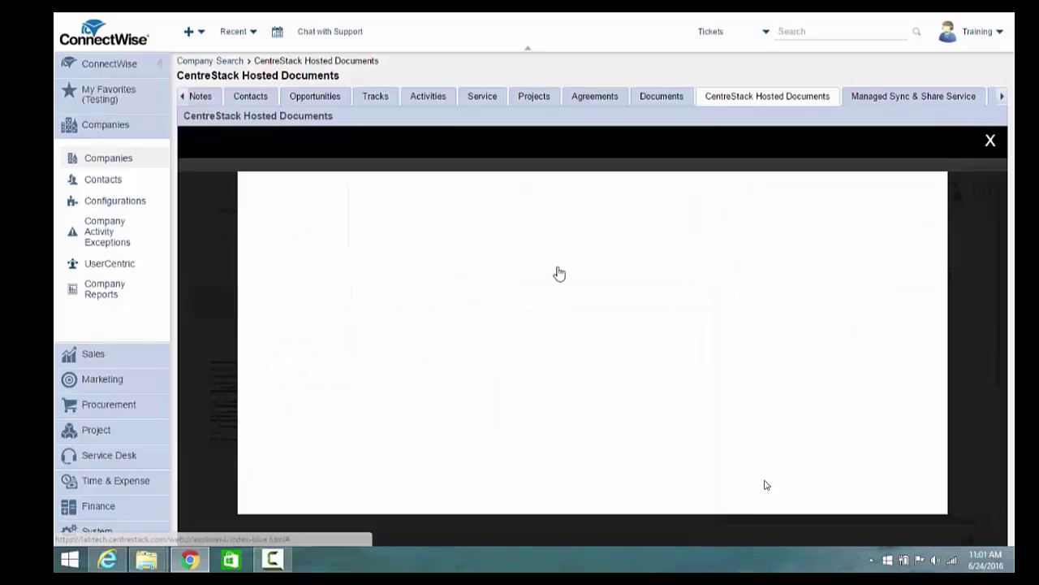
scroll(907, 235, down, 4)
scroll(910, 237, down, 3)
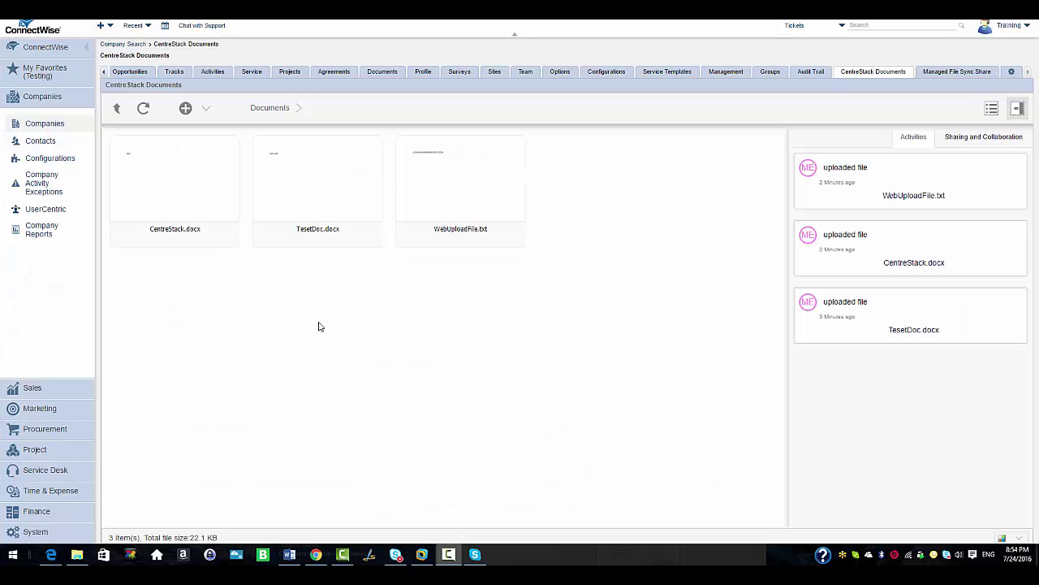
Add the line 'added a few lines' to TesetDoc.docx in Microsoft Office Web App
right_click(302, 213)
mouse_move(321, 220)
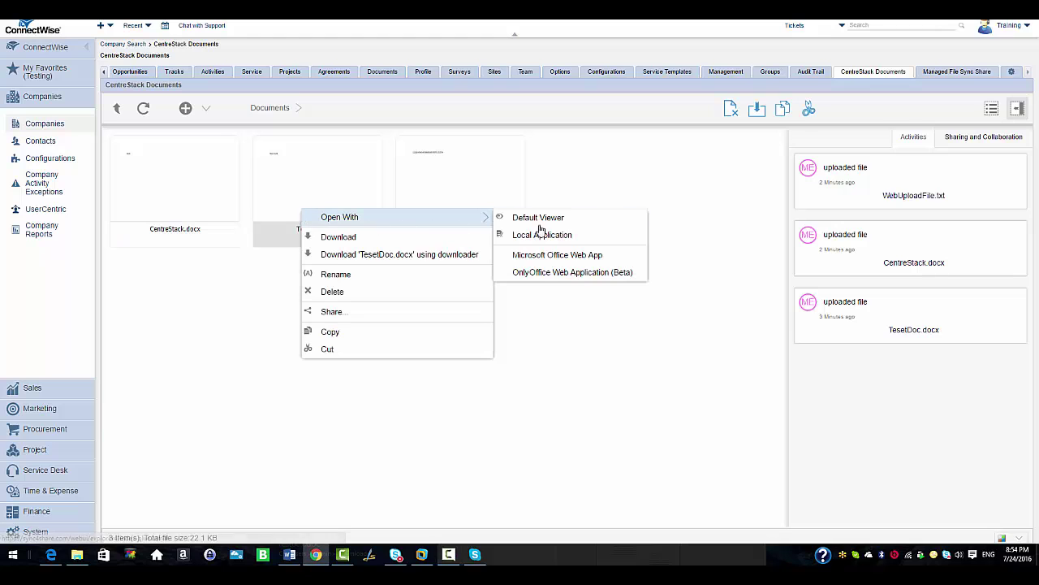
click(559, 260)
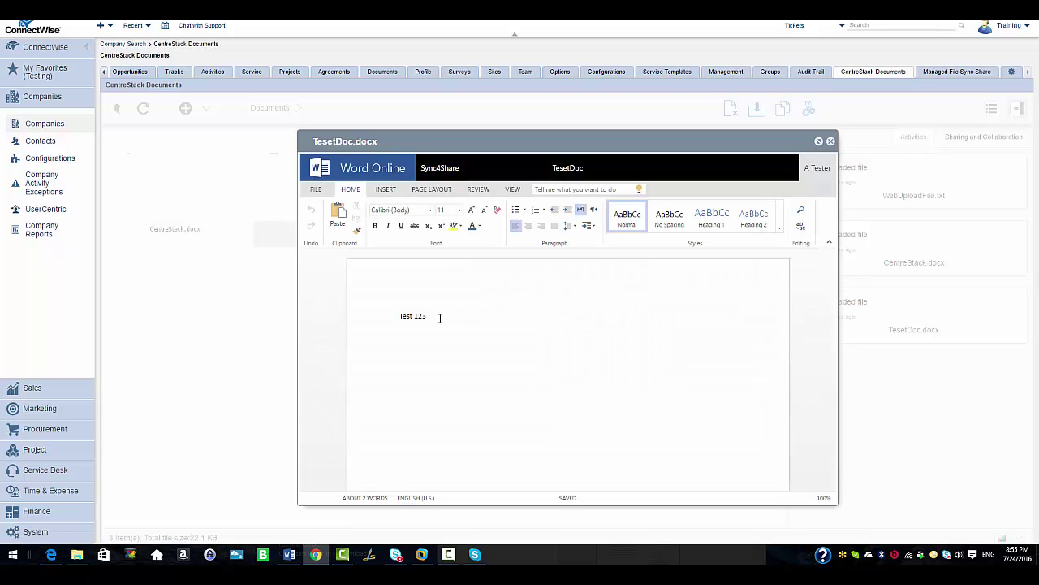
text(added a few lines)
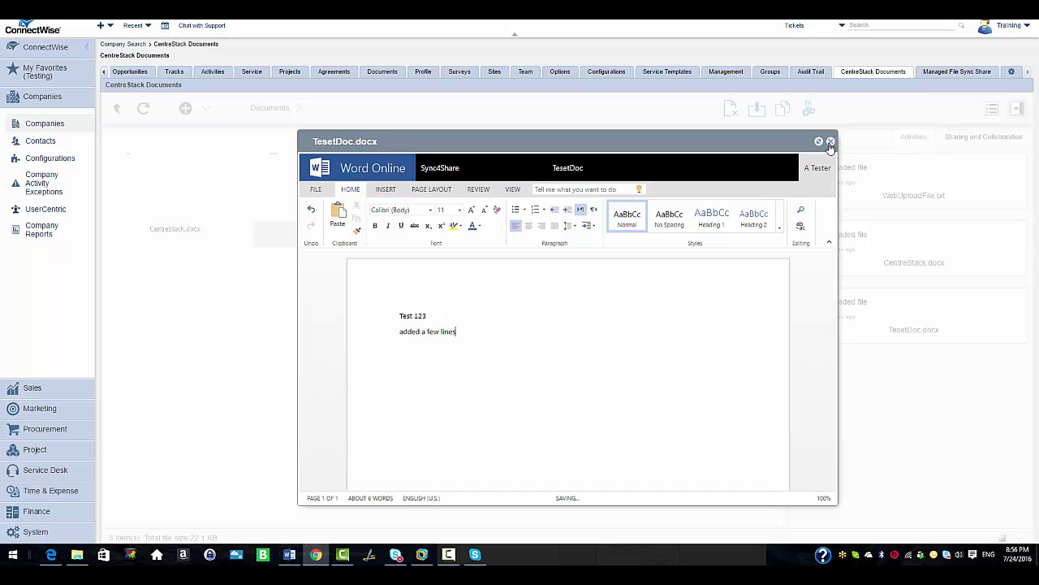
click(830, 143)
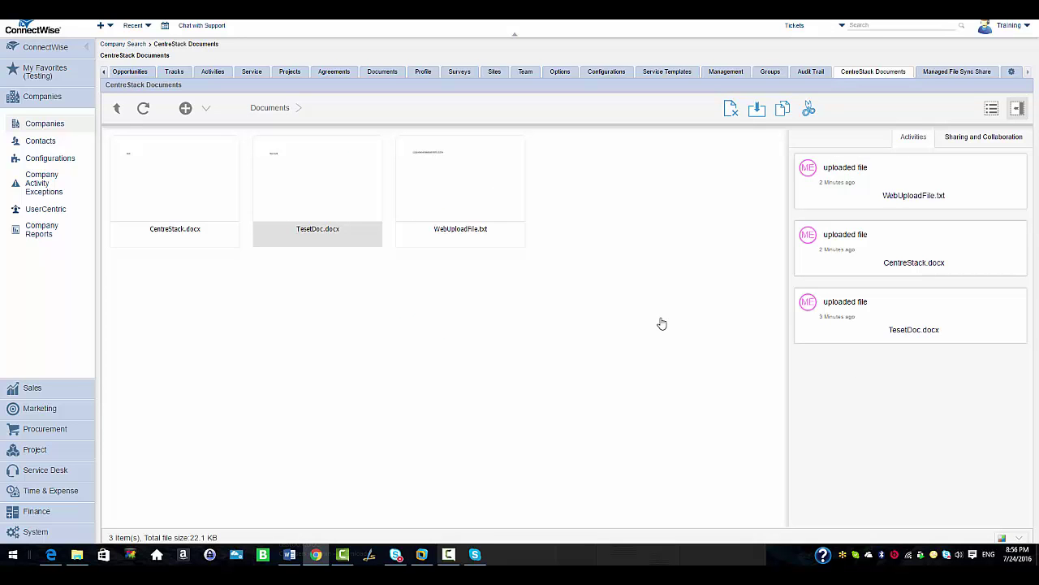
Reopen TesetDoc.docx in the Default Viewer to confirm the edit, then close it
click(337, 226)
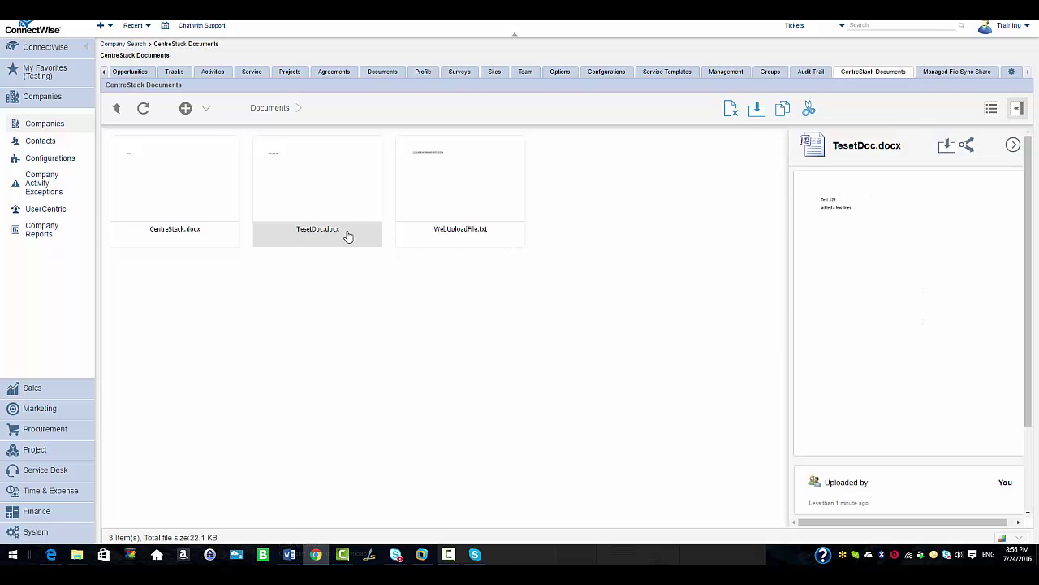
right_click(349, 234)
mouse_move(479, 246)
click(557, 246)
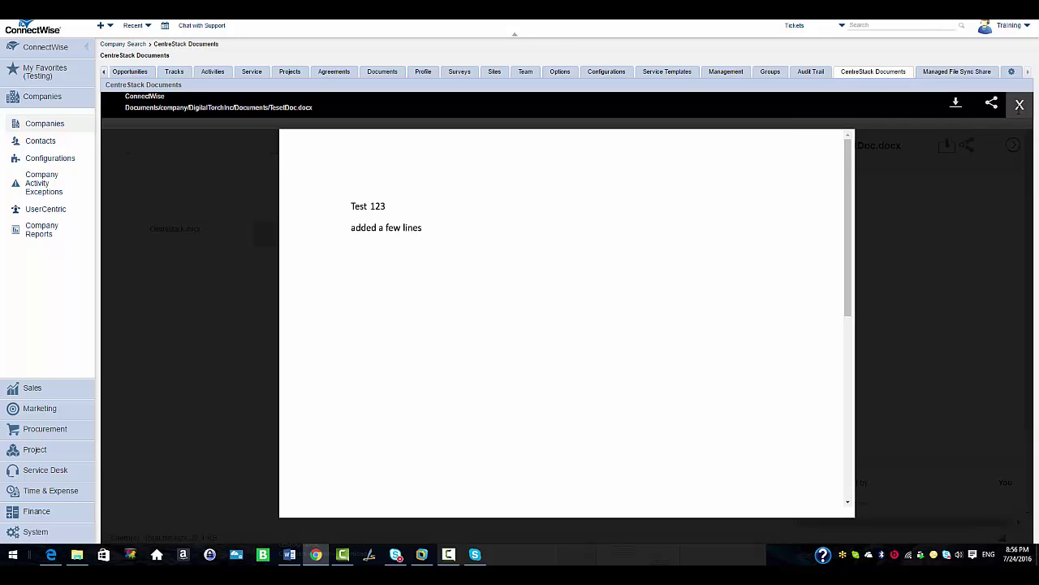
click(1020, 104)
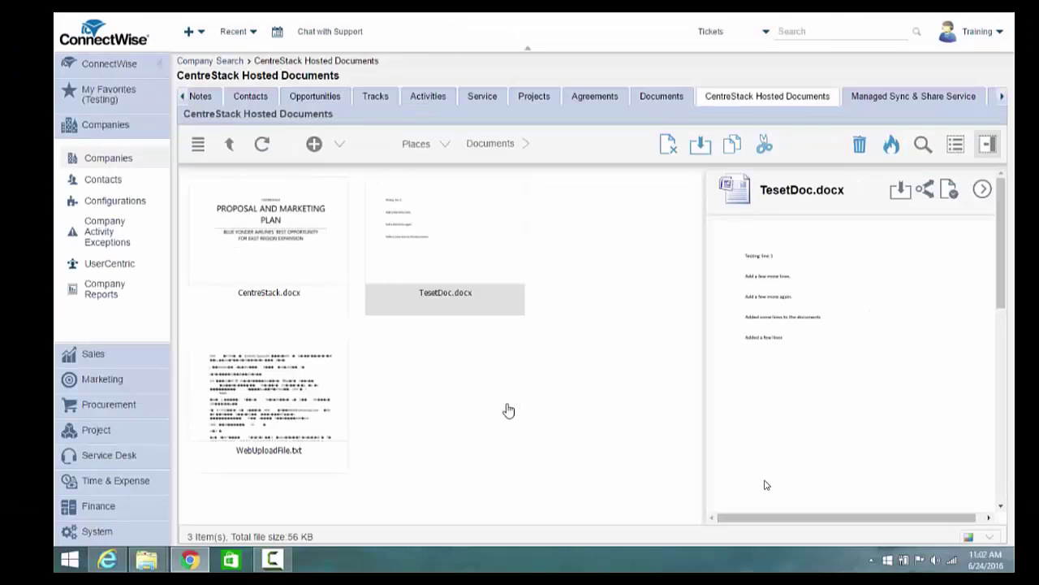
Start sharing CentreStack.docx and begin adding an invitee's e-mail address
click(279, 227)
right_click(279, 227)
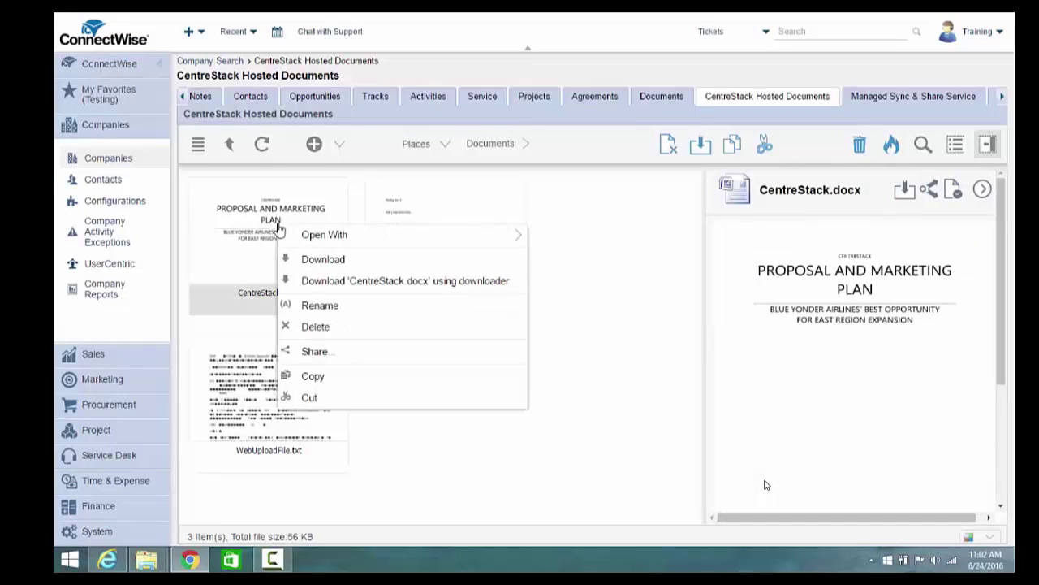
click(325, 351)
click(771, 172)
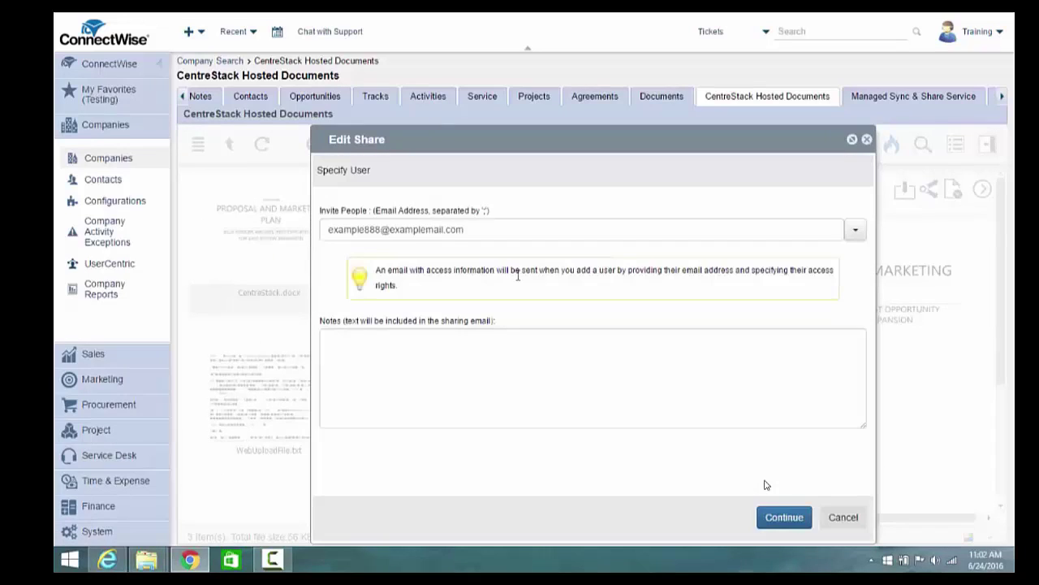
click(434, 229)
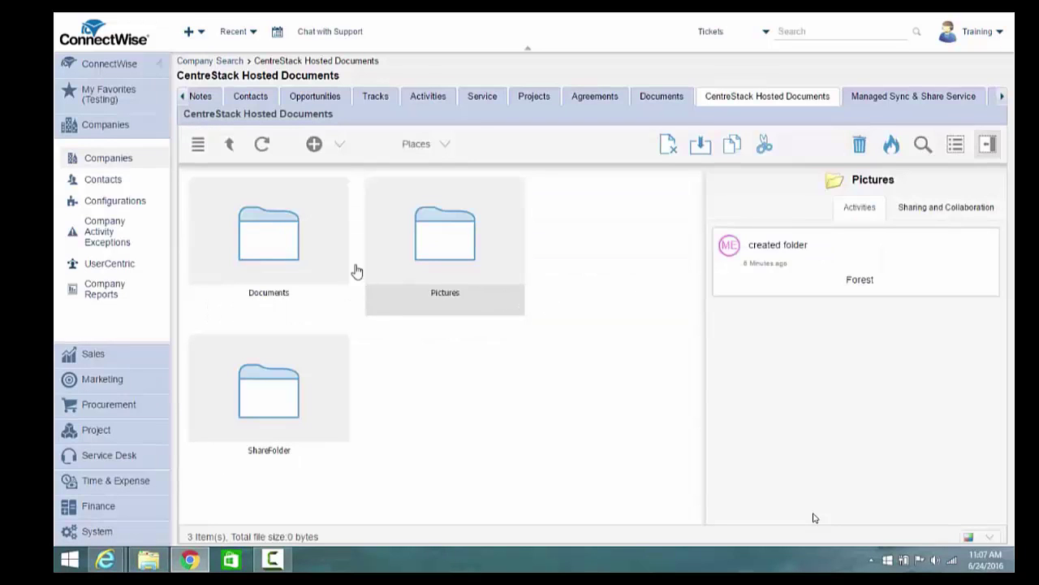
Open Documents in Detail View and review TesetDoc.docx's v5 revision history
double_click(285, 251)
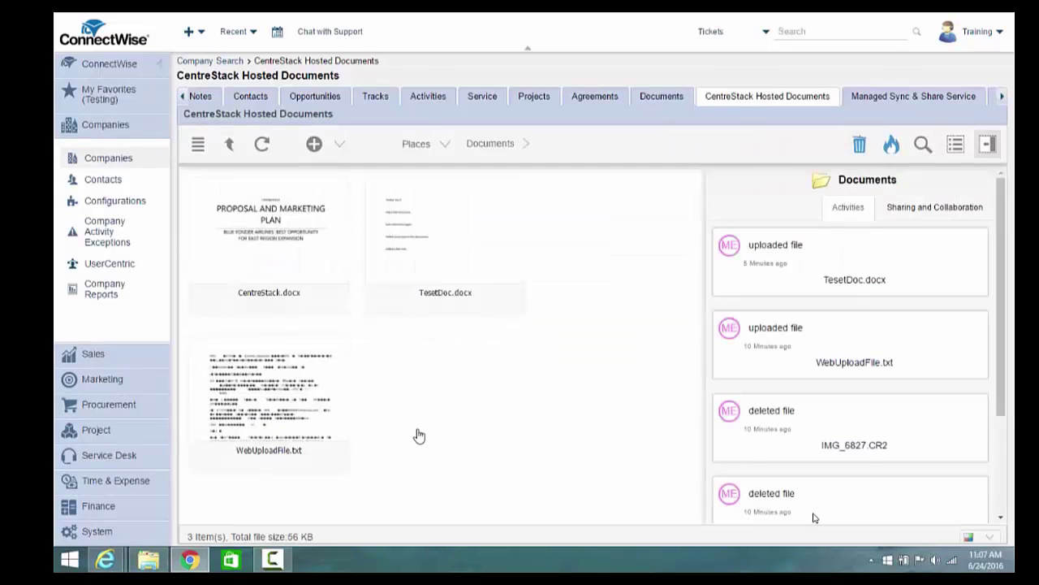
click(955, 143)
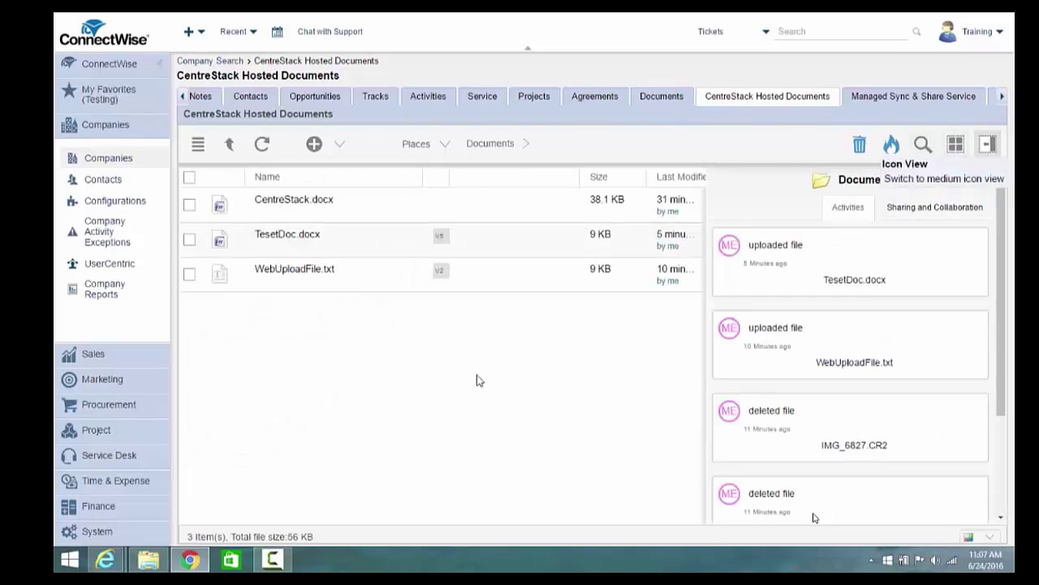
click(443, 238)
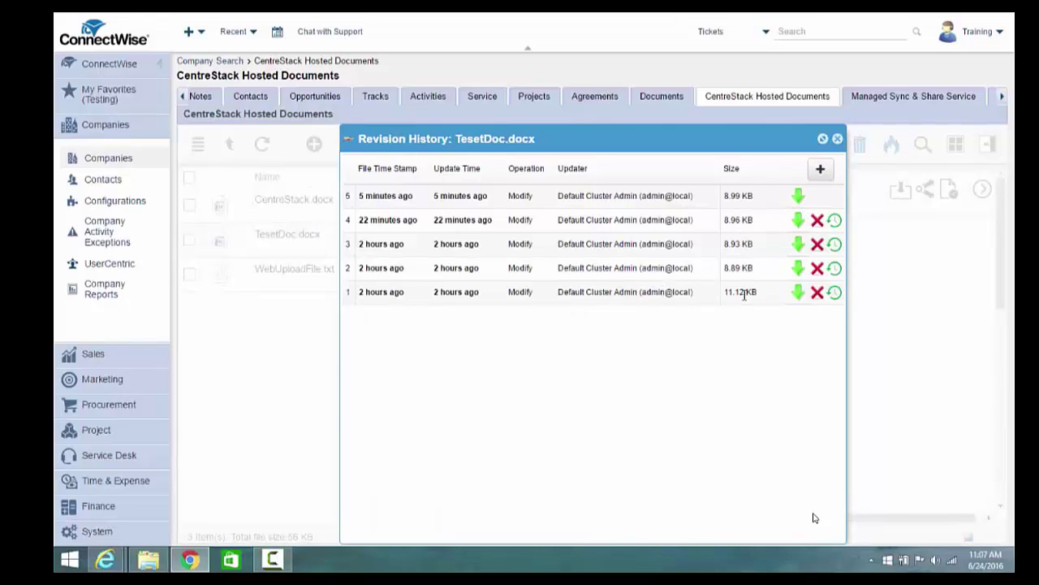
click(839, 140)
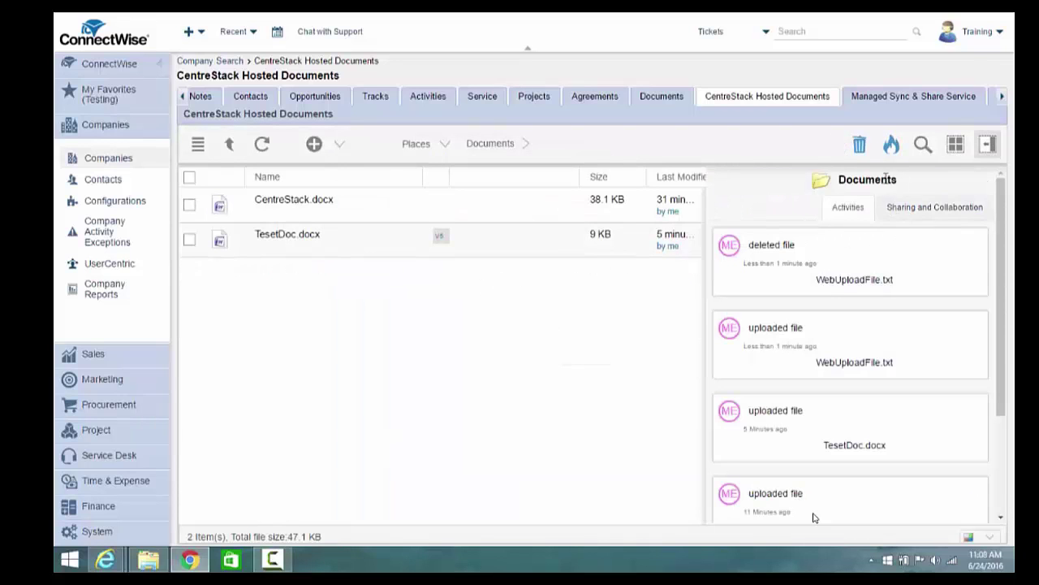
Restore the deleted WebUploadFile.txt from the deleted-items view and preview its contents
click(858, 145)
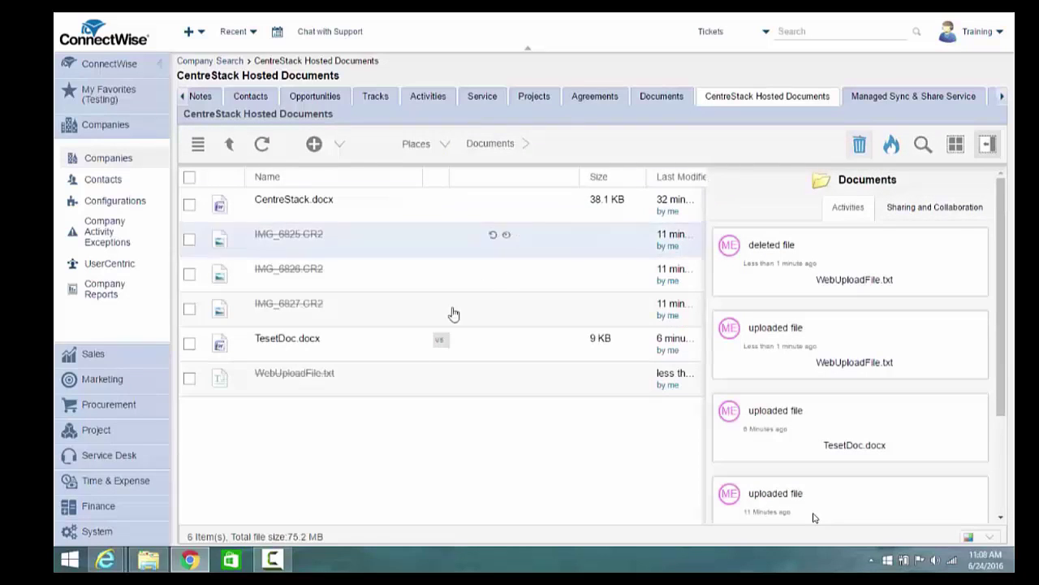
click(454, 385)
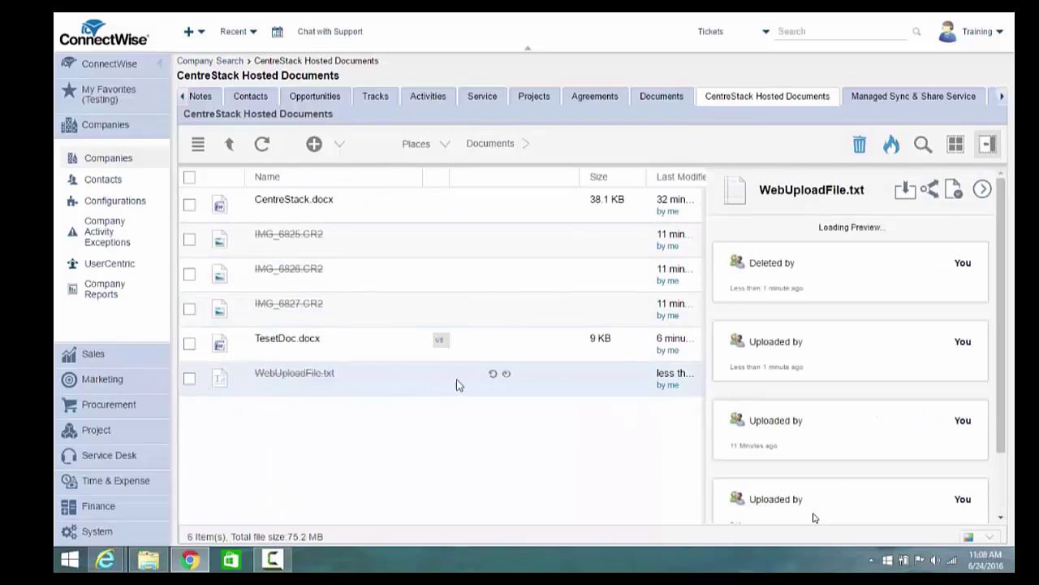
click(492, 374)
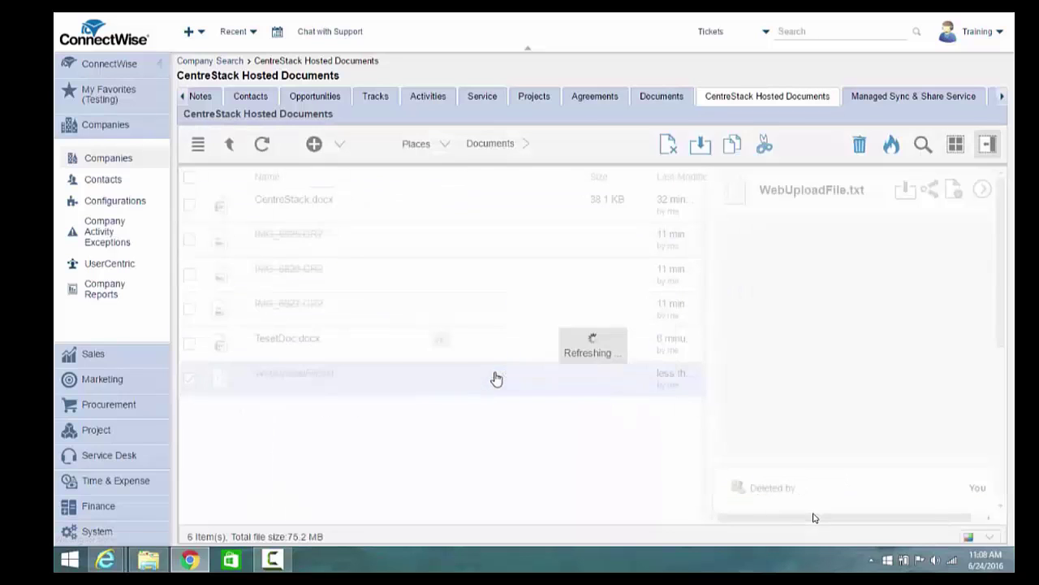
click(344, 381)
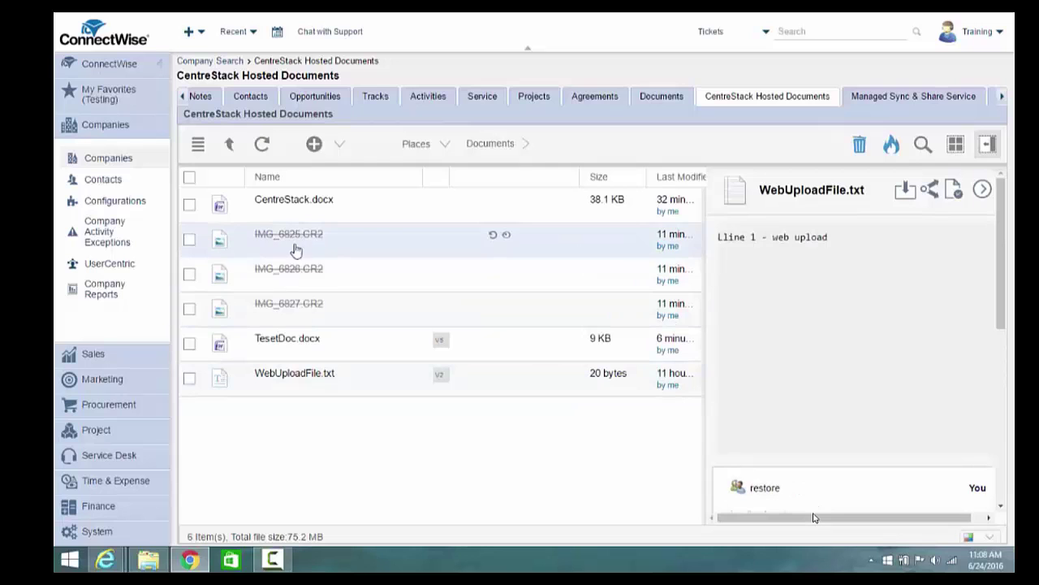
Delete the beach folder inside Pictures
click(229, 144)
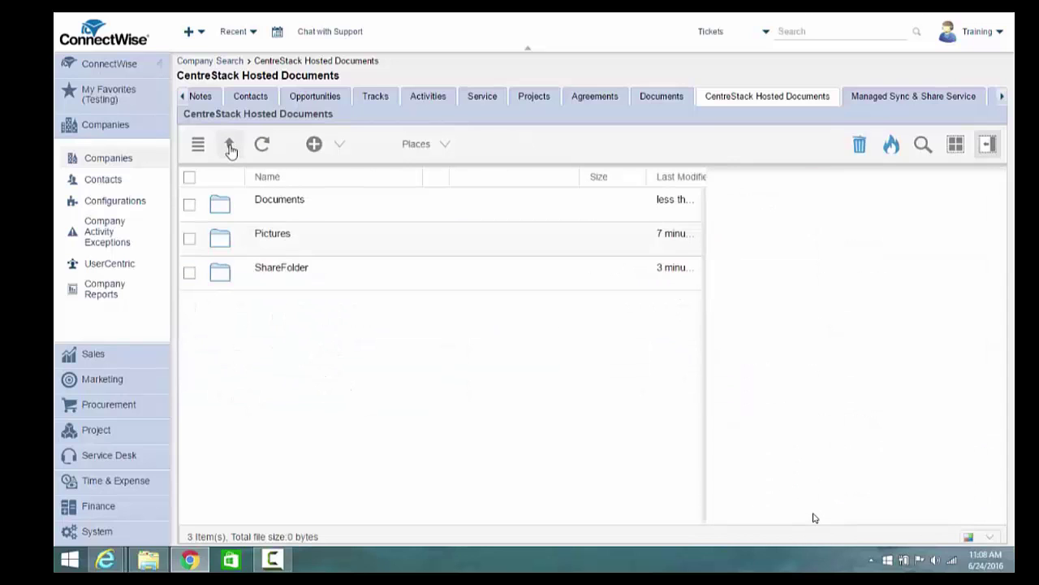
click(272, 234)
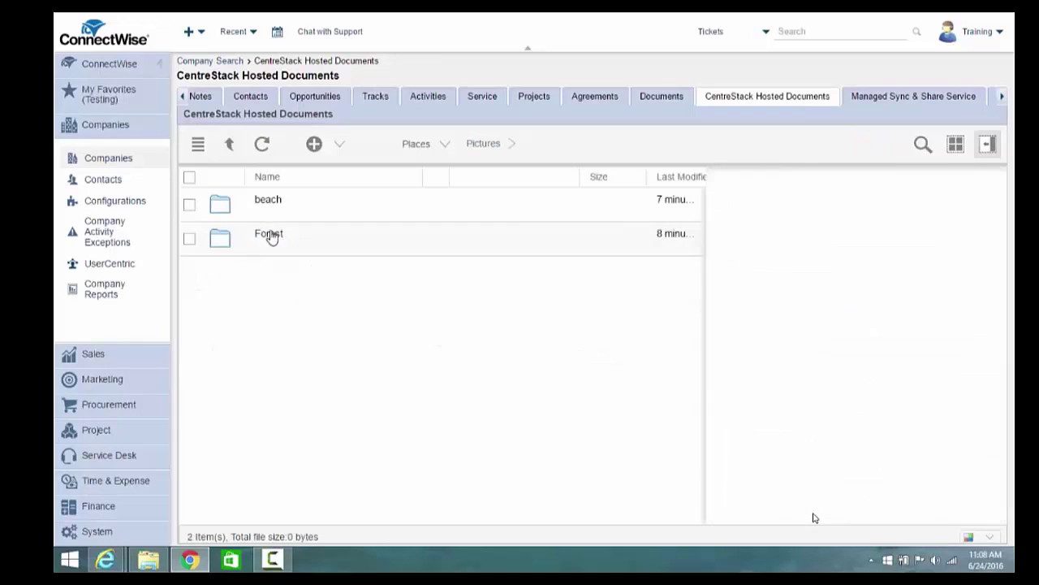
click(190, 205)
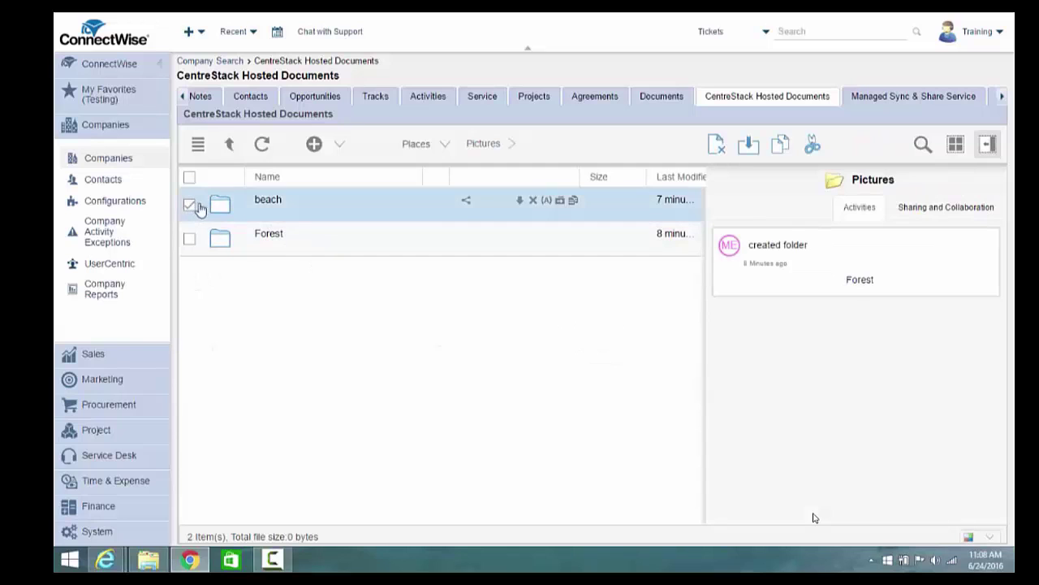
click(532, 200)
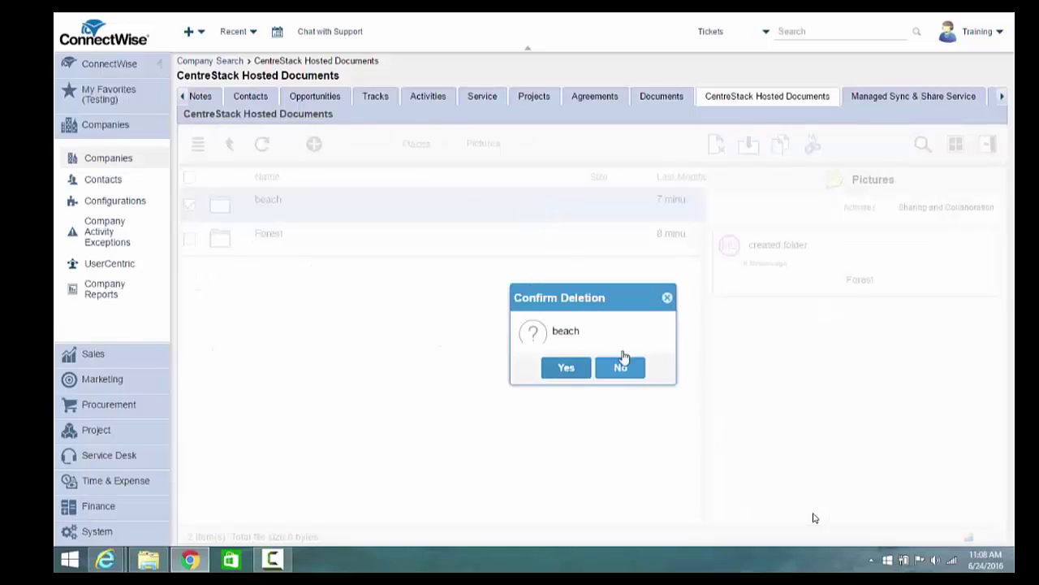
click(578, 371)
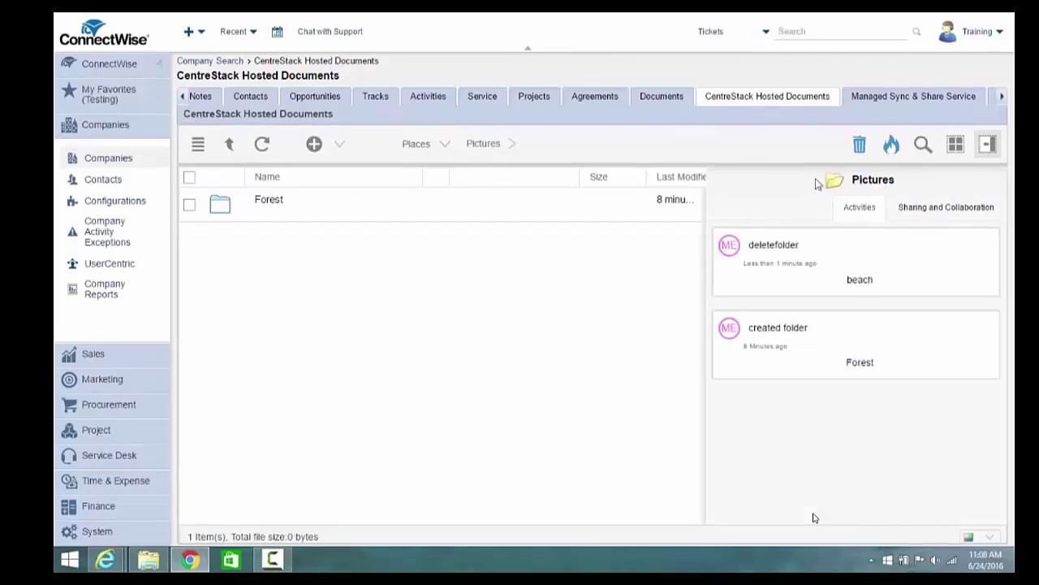
Restore the beach folder with all 13 of its files and view them as thumbnails
click(861, 145)
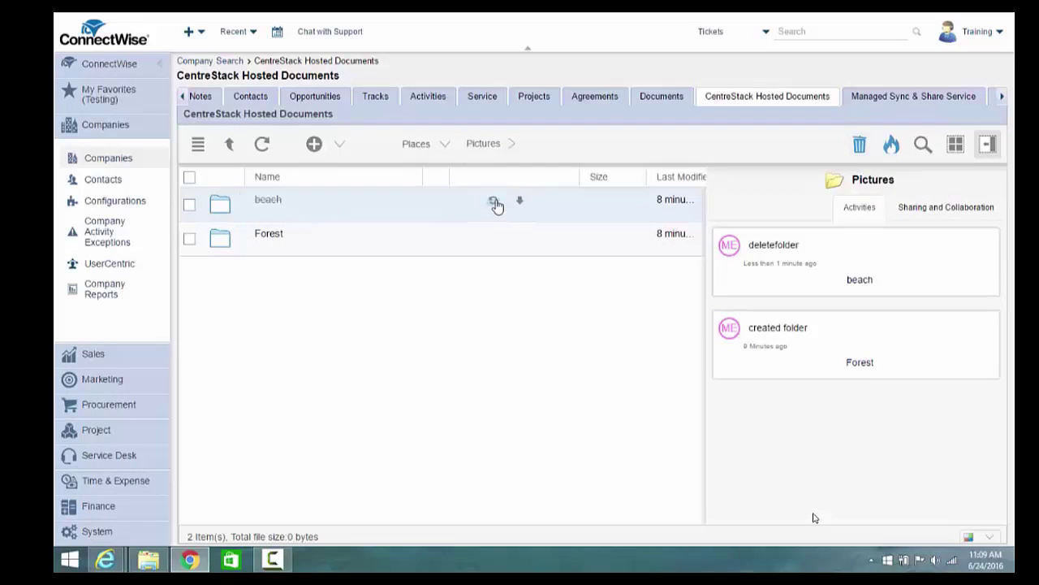
click(496, 201)
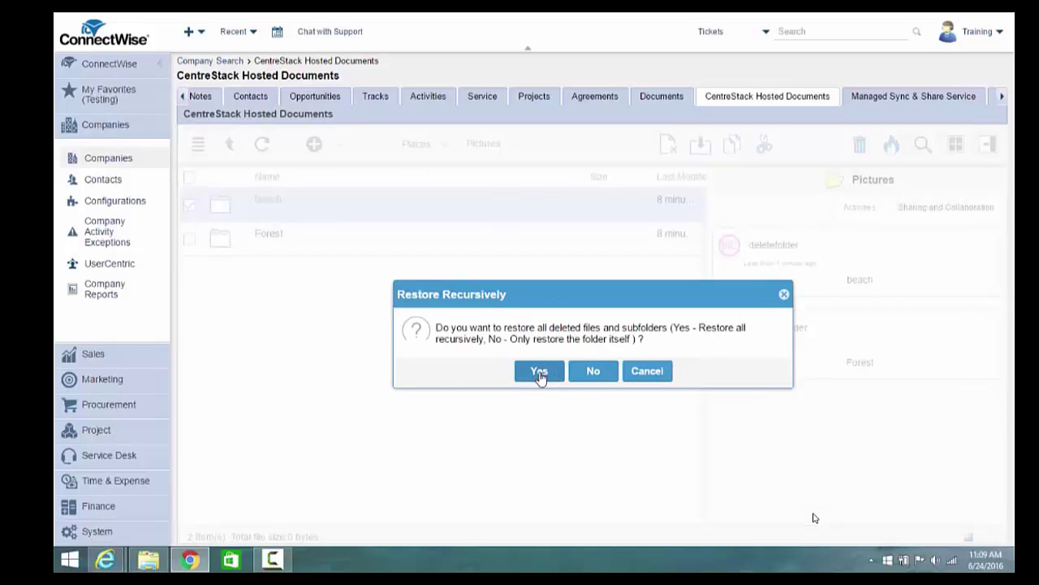
click(540, 372)
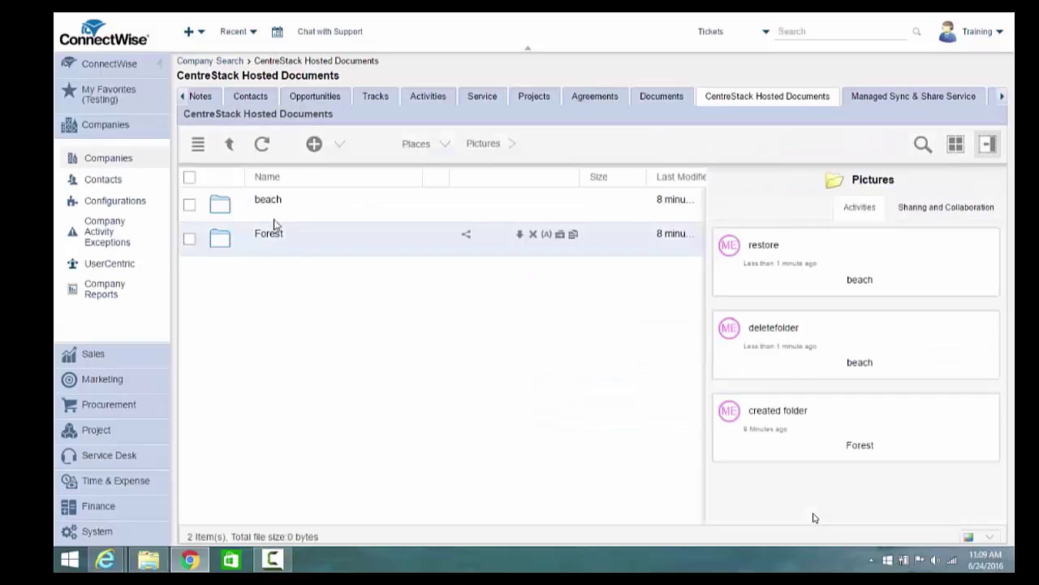
click(280, 210)
click(956, 144)
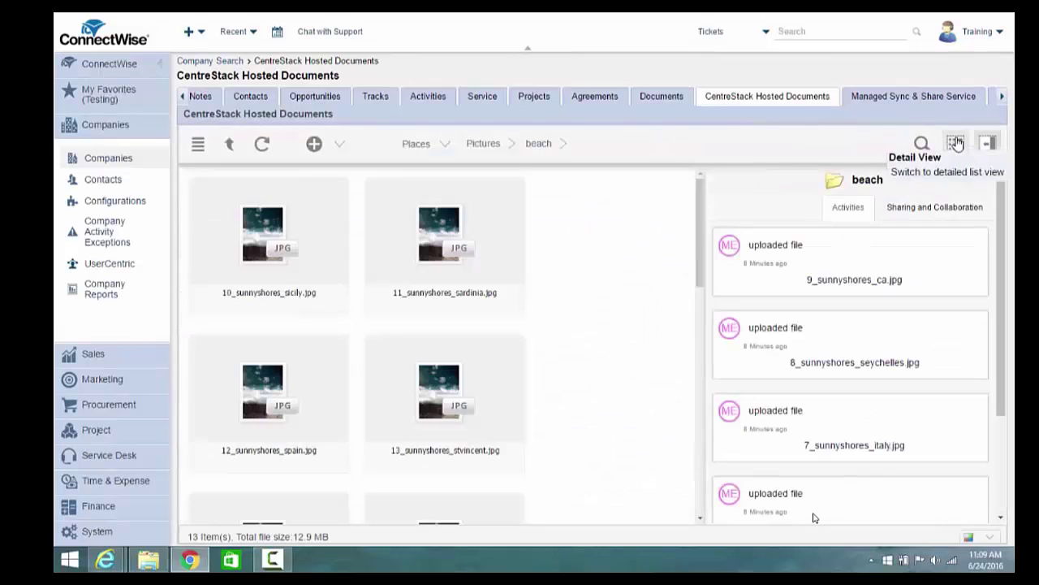
click(232, 146)
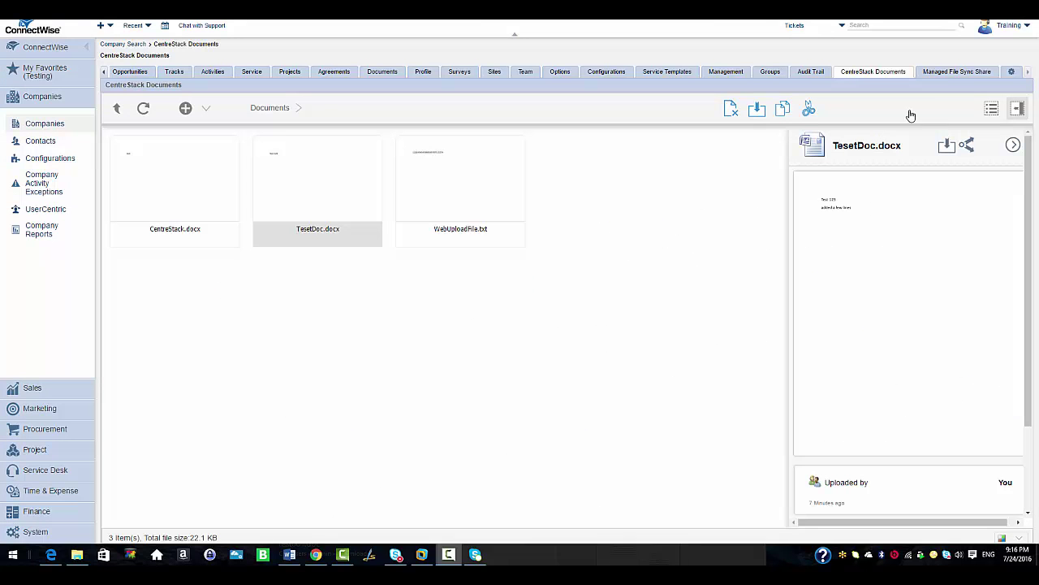
Start the Managed File Sync & Share trial, enable the service, and view the tenant's actions
click(946, 73)
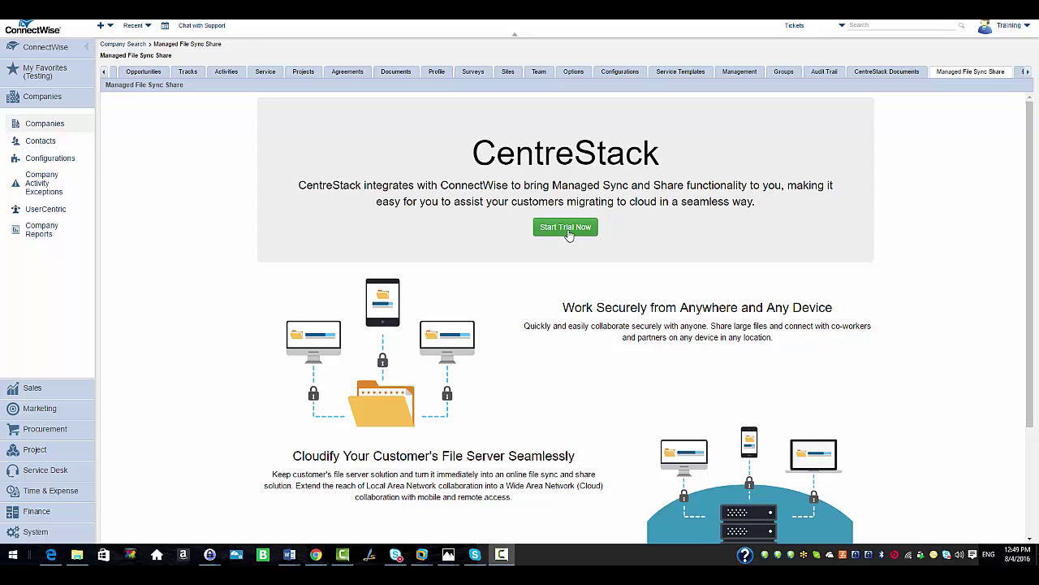
click(568, 231)
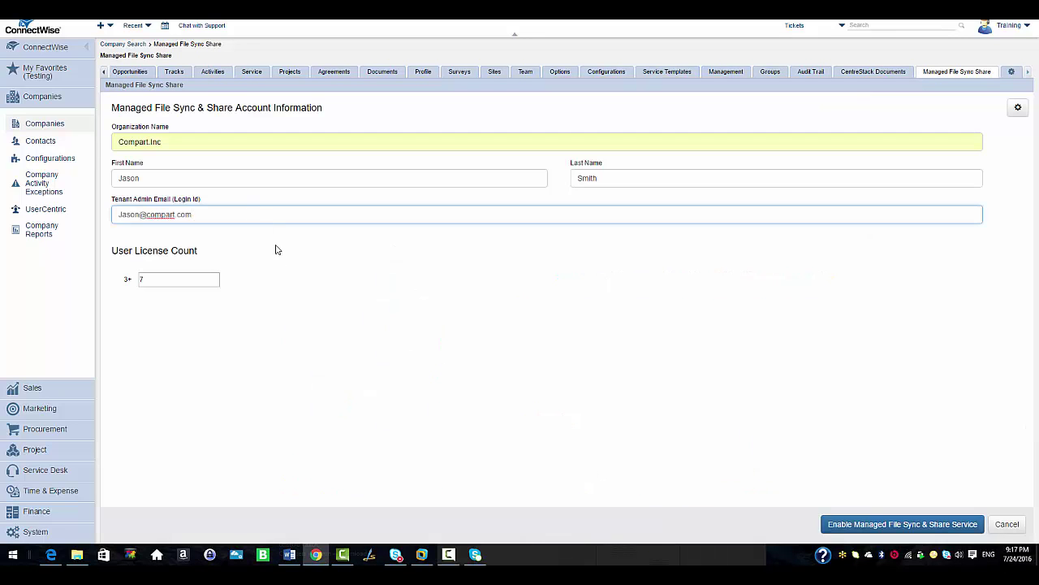
click(297, 296)
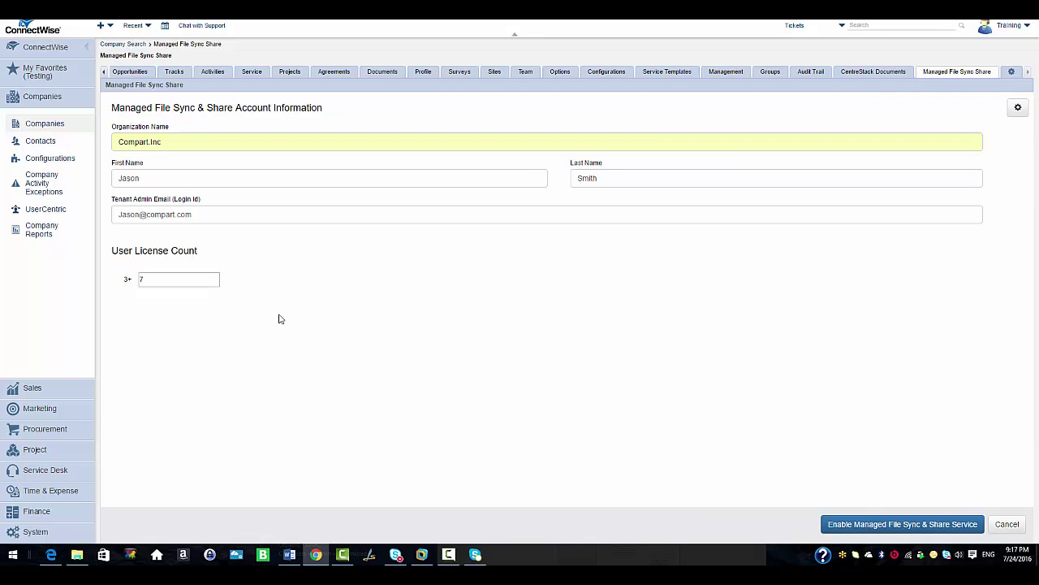
click(857, 523)
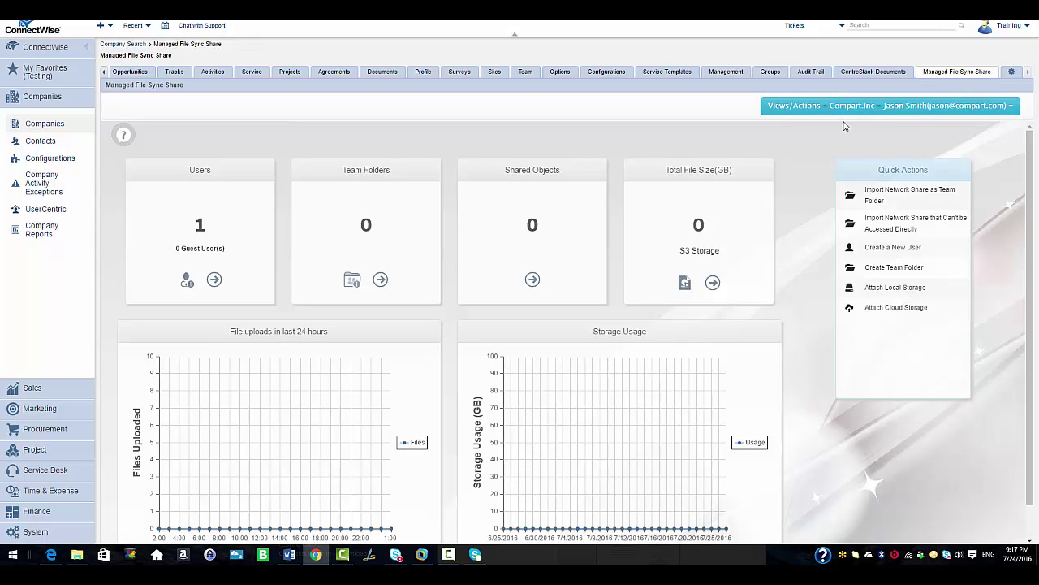
click(946, 112)
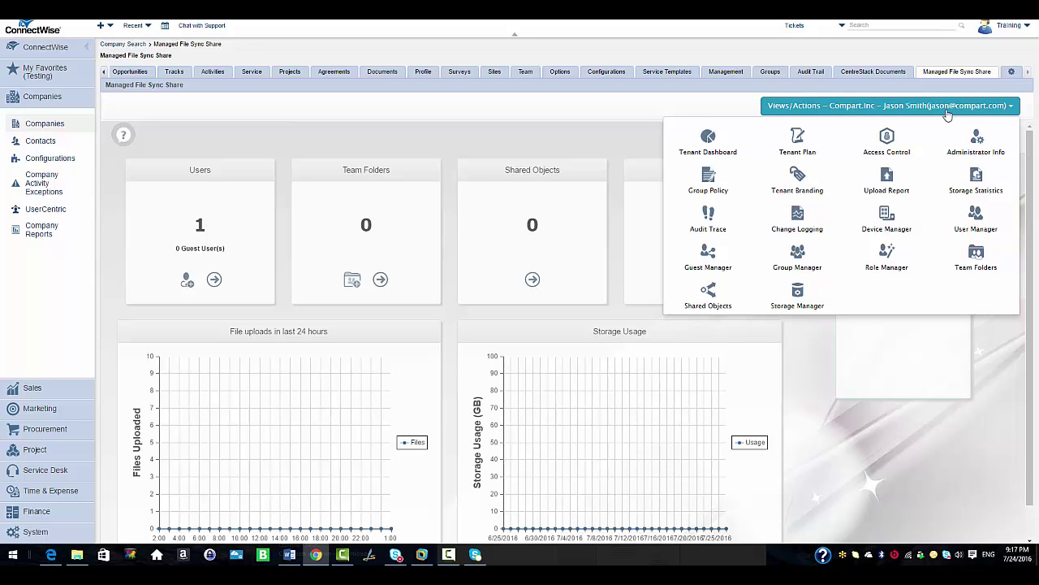